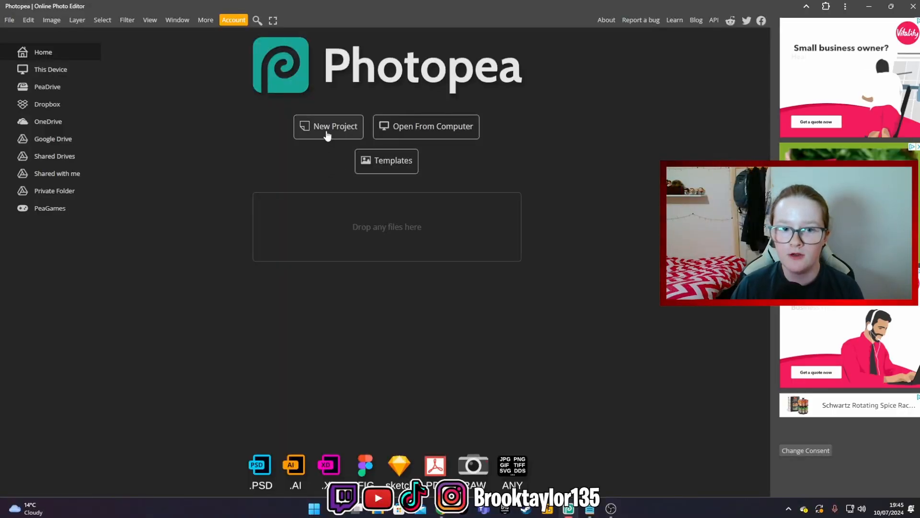
Create a new project from the Youtube Thumbnail preset at 1280 x 720 px.
{"action": "left_click", "coordinate": [327, 135]}
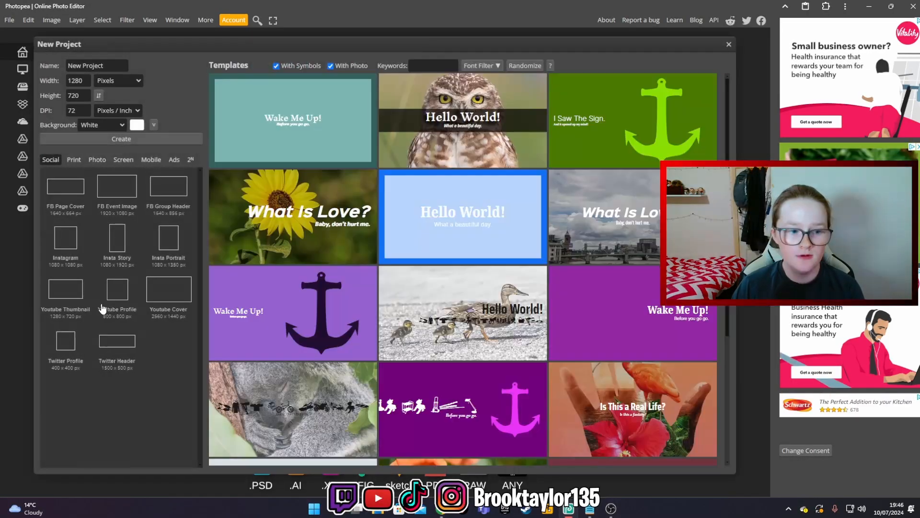
{"action": "left_click", "coordinate": [59, 319]}
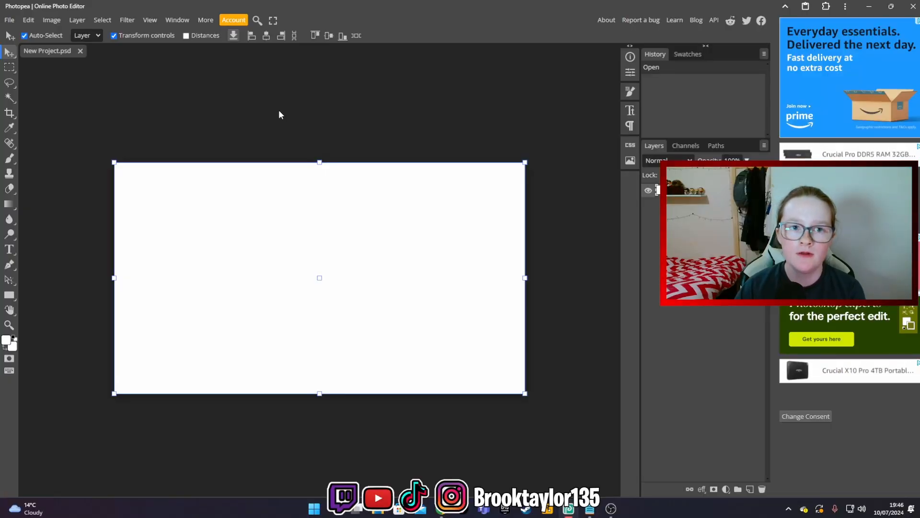
Place the Call of Duty Warzone helicopter image from the THUMNAIL BACKGROUNDS folder into the project as the background.
{"action": "left_click", "coordinate": [10, 20]}
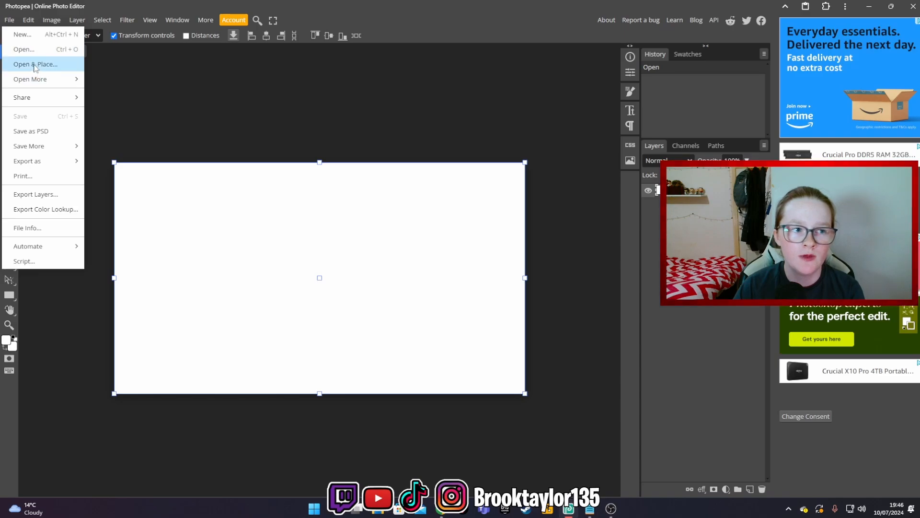
{"action": "left_click", "coordinate": [29, 62]}
{"action": "left_click", "coordinate": [119, 27]}
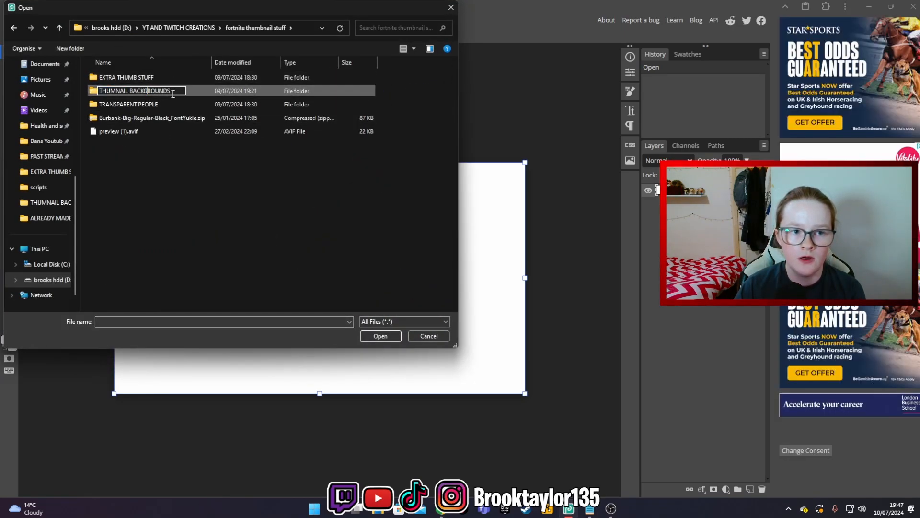
{"action": "double_click", "coordinate": [147, 91]}
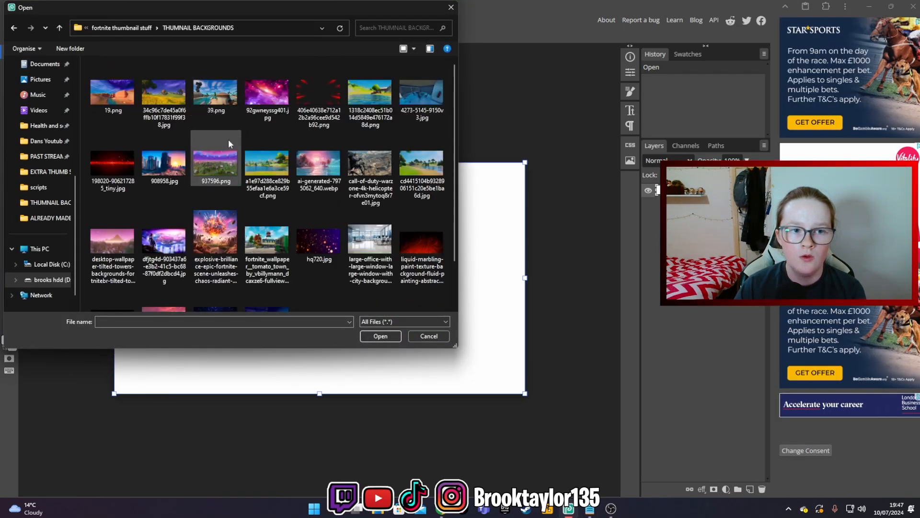
{"action": "double_click", "coordinate": [367, 171]}
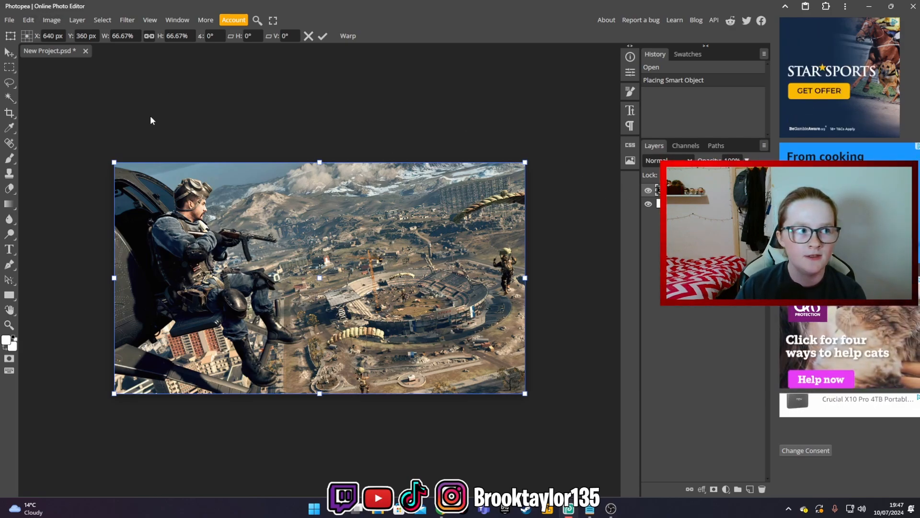
Apply a Brightness/Contrast adjustment to the background image with brightness 20 and contrast 25.
{"action": "left_click", "coordinate": [56, 22]}
{"action": "mouse_move", "coordinate": [96, 52]}
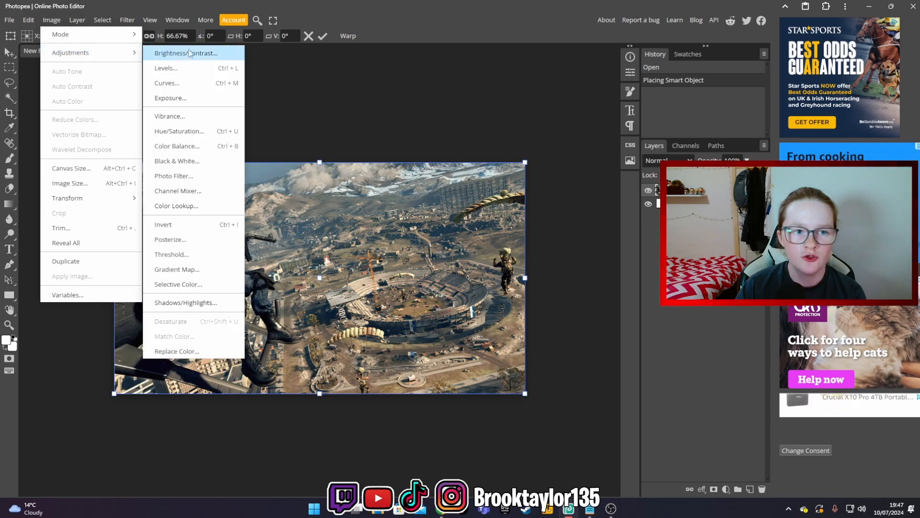
{"action": "left_click", "coordinate": [193, 55]}
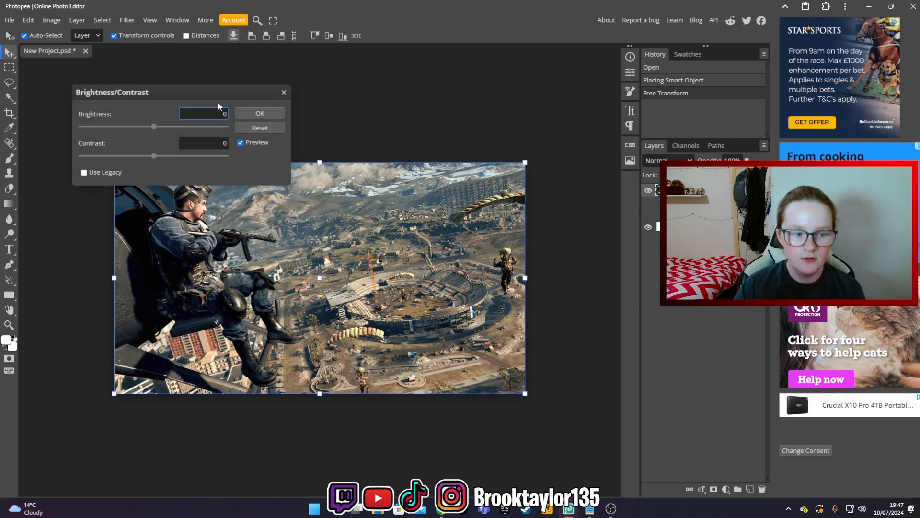
{"action": "key", "text": "Tab"}
{"action": "type", "text": "25"}
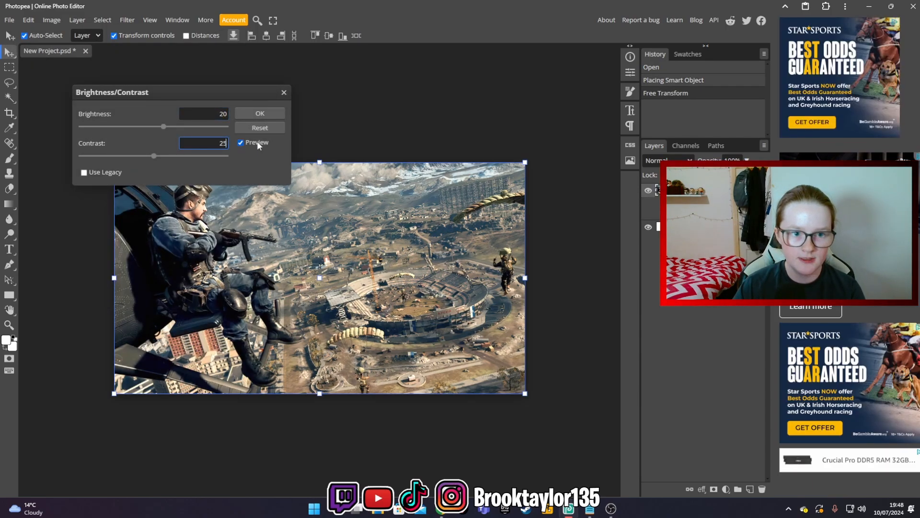
{"action": "left_click", "coordinate": [252, 111]}
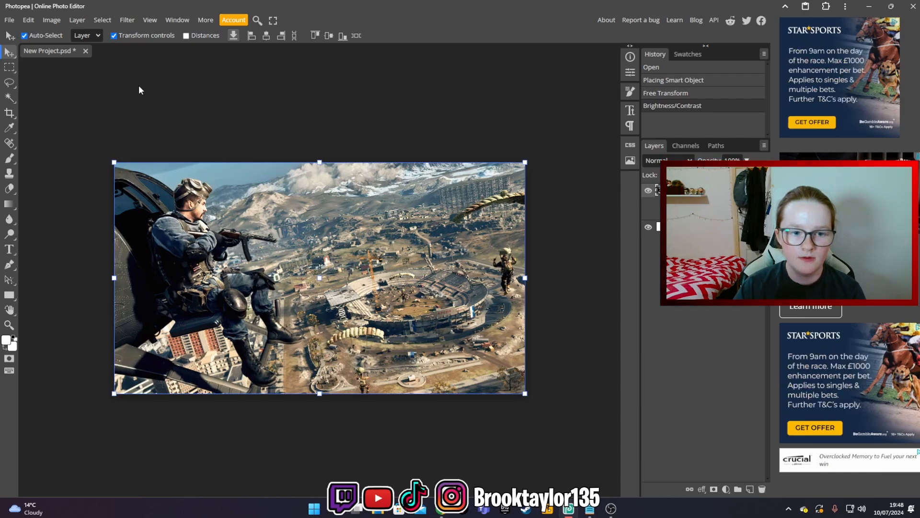
Apply a Vibrance adjustment to the background image with vibrance set to 72.
{"action": "left_click", "coordinate": [51, 20]}
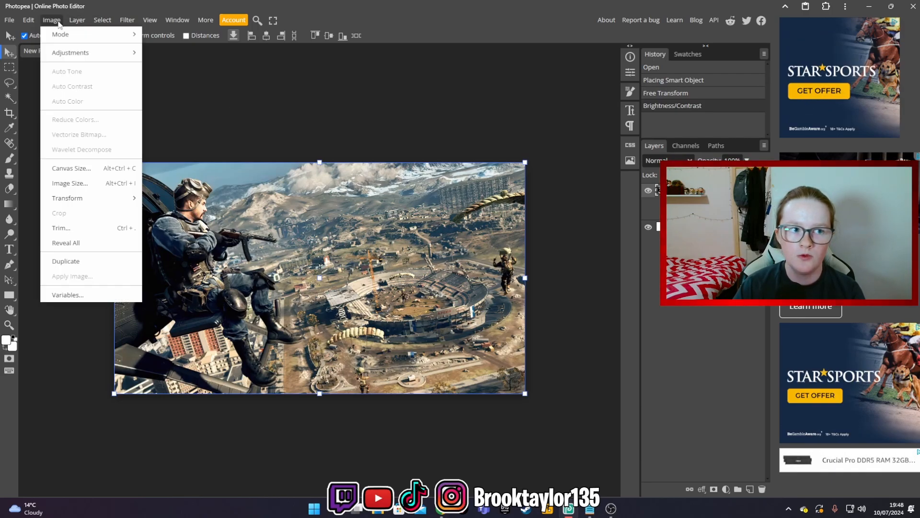
{"action": "mouse_move", "coordinate": [75, 52]}
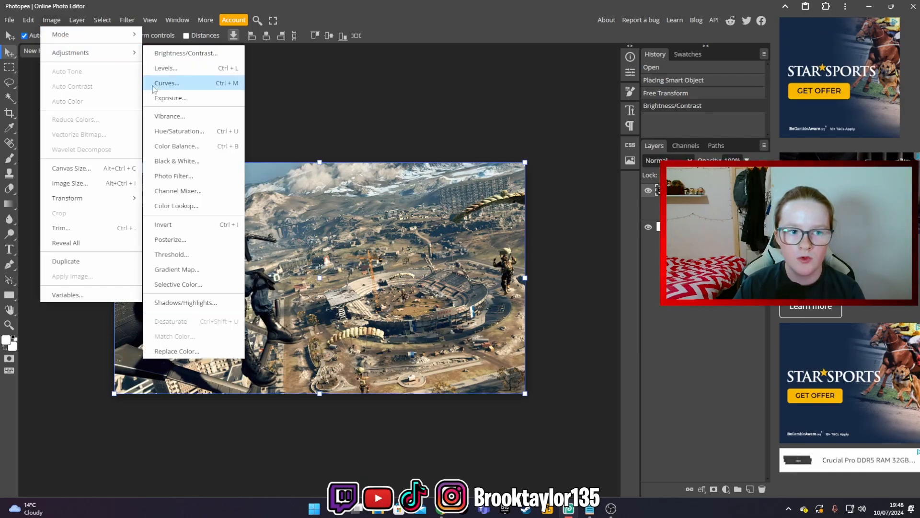
{"action": "left_click", "coordinate": [169, 116]}
{"action": "type", "text": "7"}
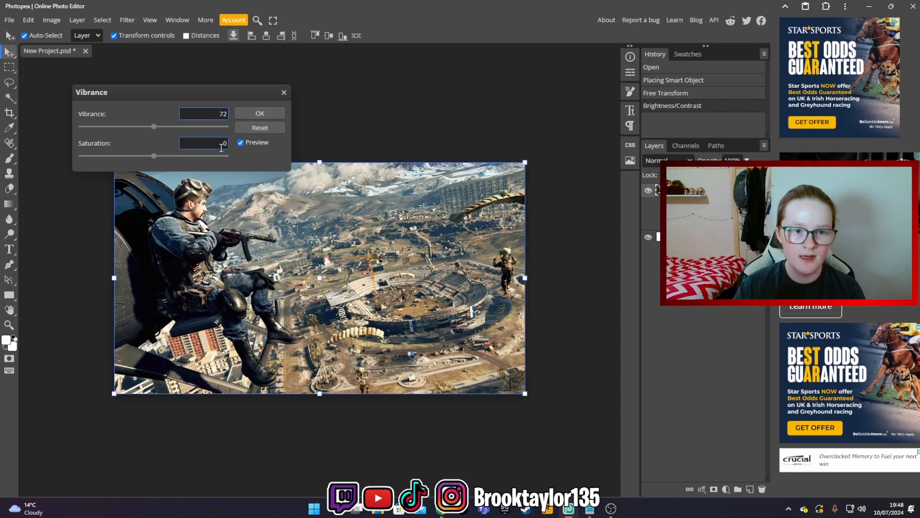
{"action": "type", "text": "2"}
{"action": "left_click", "coordinate": [275, 111]}
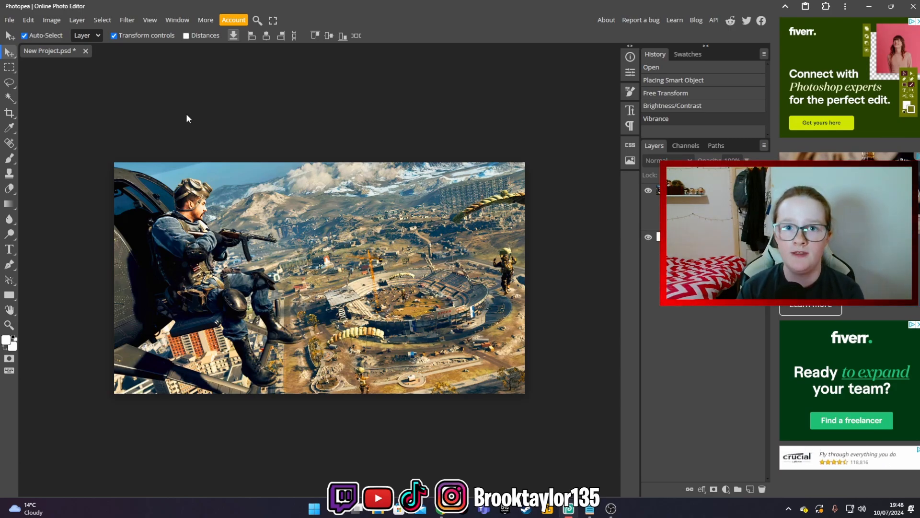
Place the cutout Picsart_24-07-09_18-28-59-091.png from the TRANSPARENT PEOPLE folder over the background and deselect it.
{"action": "left_click", "coordinate": [9, 21]}
{"action": "left_click", "coordinate": [37, 61]}
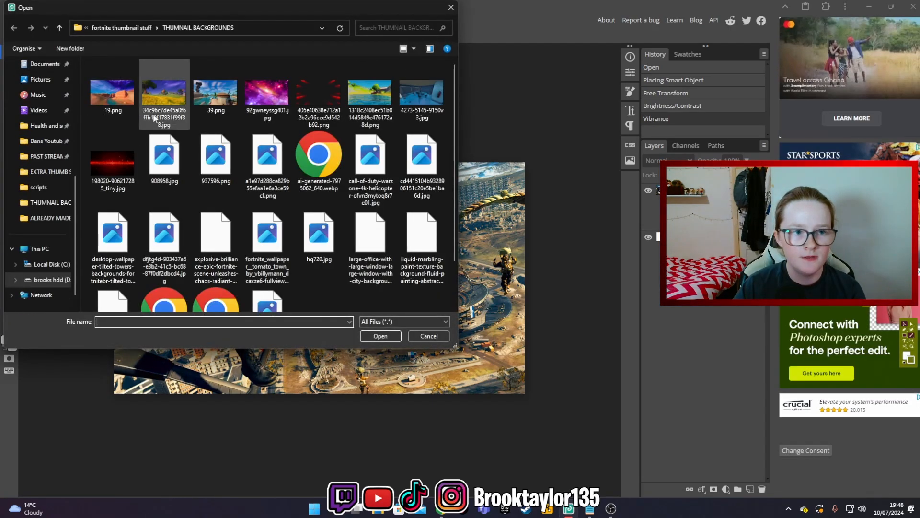
{"action": "left_click", "coordinate": [128, 26]}
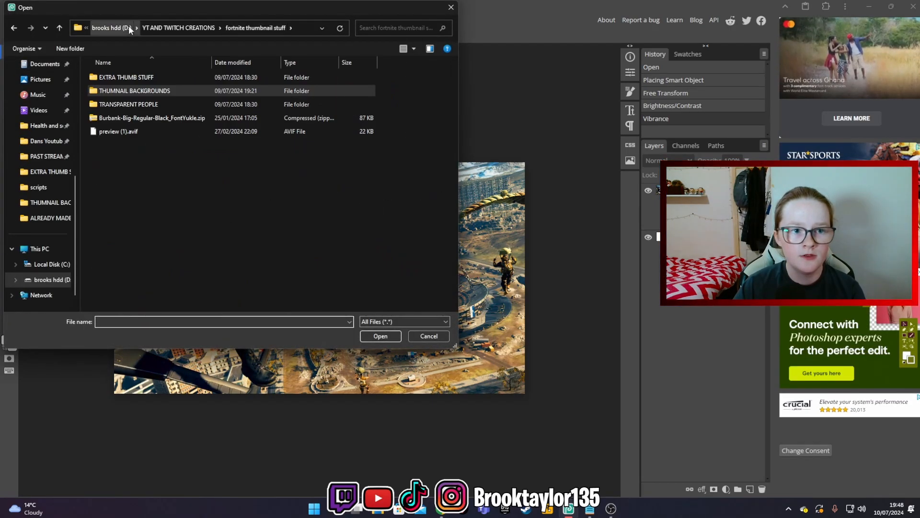
{"action": "double_click", "coordinate": [174, 106]}
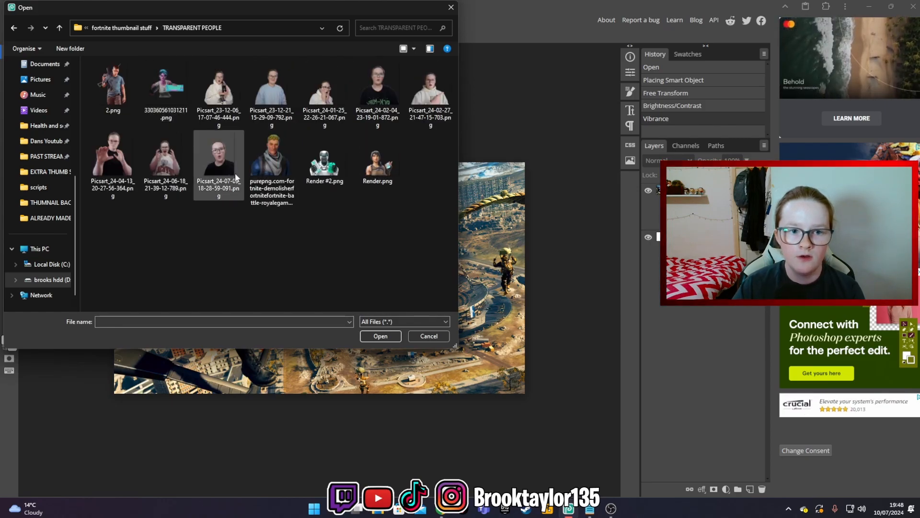
{"action": "left_click", "coordinate": [220, 165]}
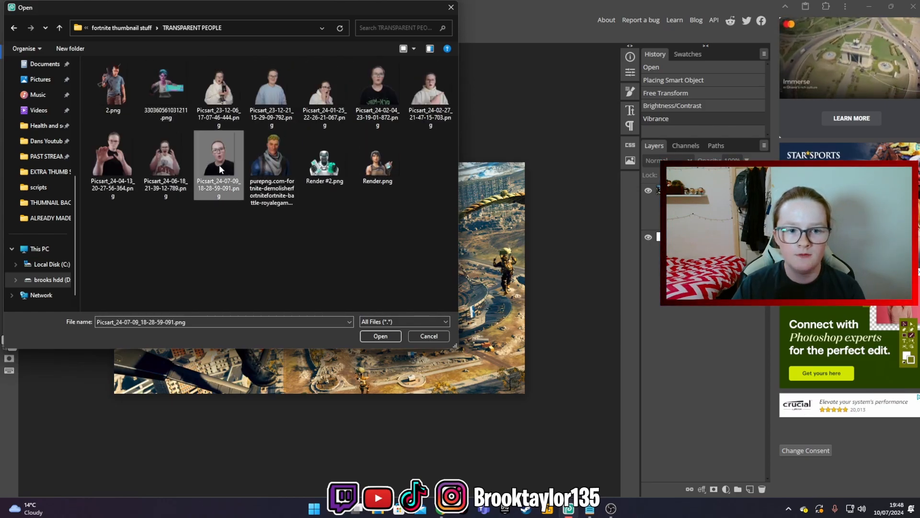
{"action": "left_click", "coordinate": [379, 336]}
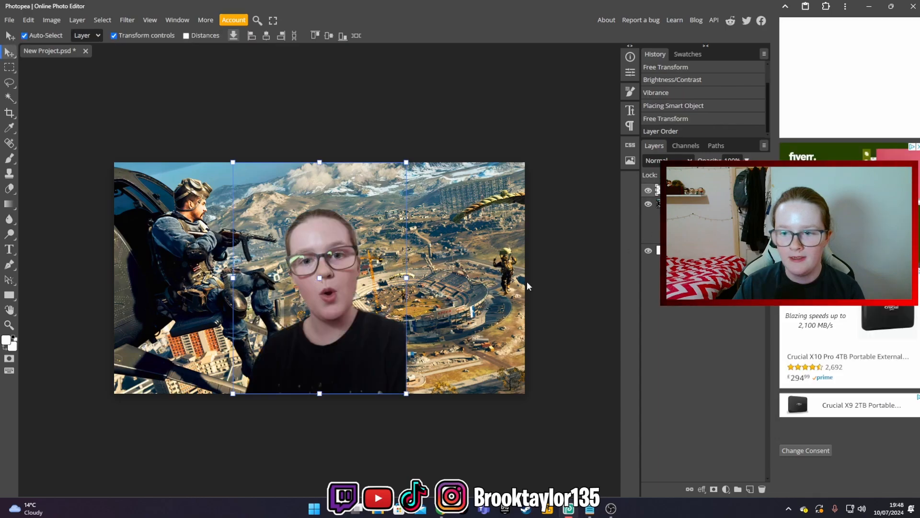
{"action": "left_click", "coordinate": [529, 285]}
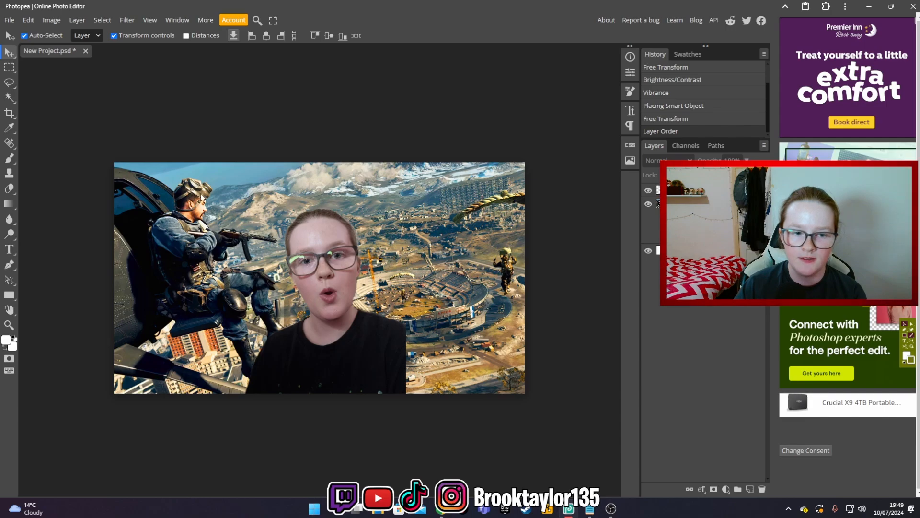
Select the person cutout on the canvas and flip it horizontally.
{"action": "left_click", "coordinate": [318, 344]}
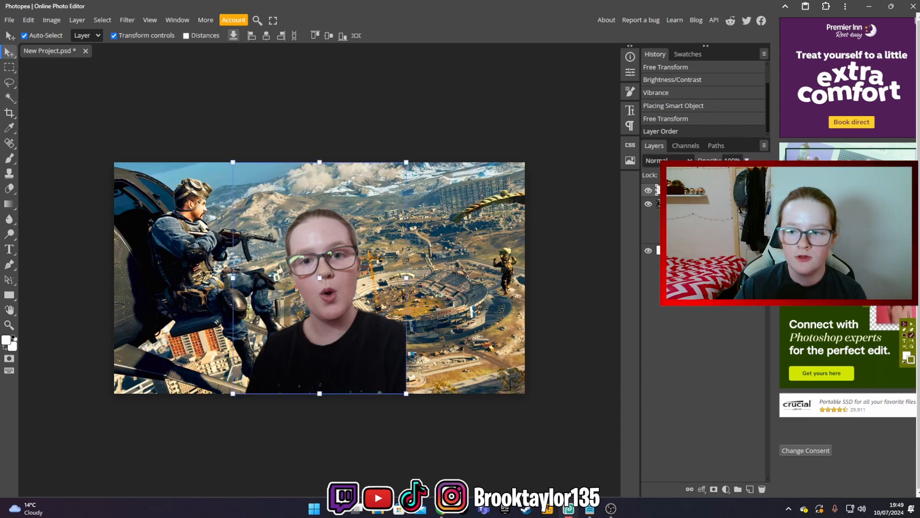
{"action": "left_click", "coordinate": [29, 20]}
{"action": "mouse_move", "coordinate": [86, 258]}
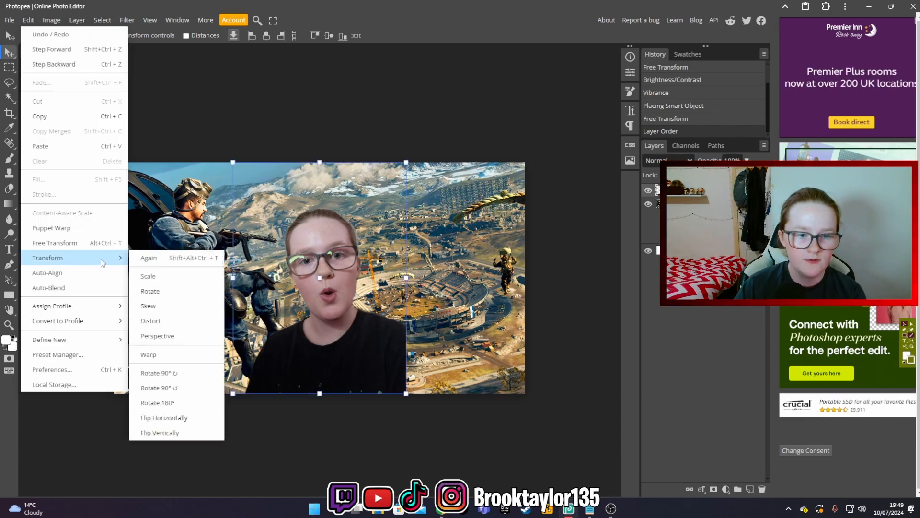
{"action": "left_click", "coordinate": [164, 418]}
Move the person cutout to the left side of the thumbnail and enlarge it to a scale of about 32%.
{"action": "left_click_drag", "start_coordinate": [300, 358], "coordinate": [194, 361]}
{"action": "left_click_drag", "start_coordinate": [290, 166], "coordinate": [338, 100]}
{"action": "left_click_drag", "start_coordinate": [220, 247], "coordinate": [209, 251]}
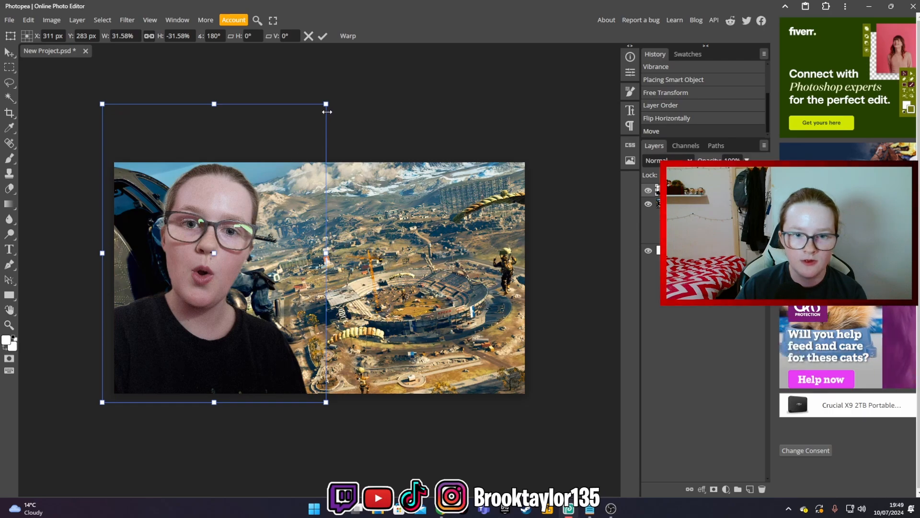
{"action": "left_click_drag", "start_coordinate": [326, 103], "coordinate": [331, 95]}
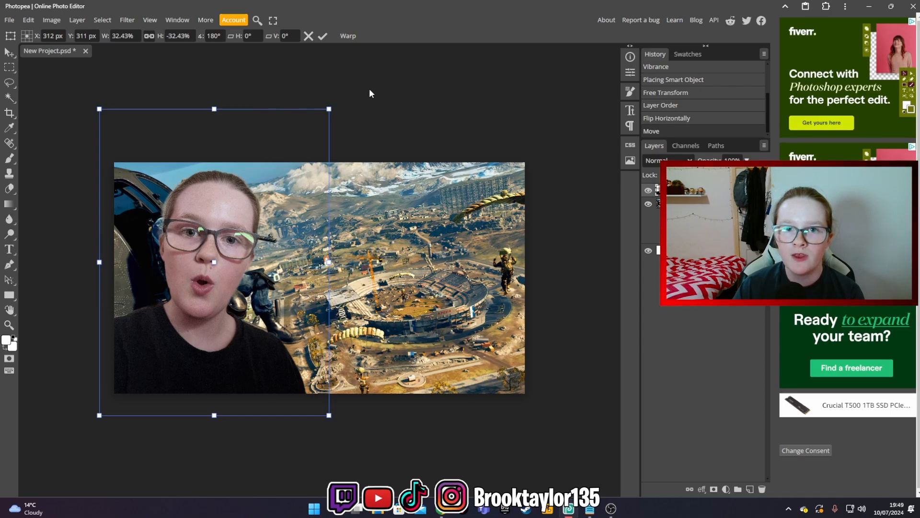
Apply a Brightness/Contrast adjustment to the person cutout with brightness 20 and contrast 25.
{"action": "left_click", "coordinate": [52, 20]}
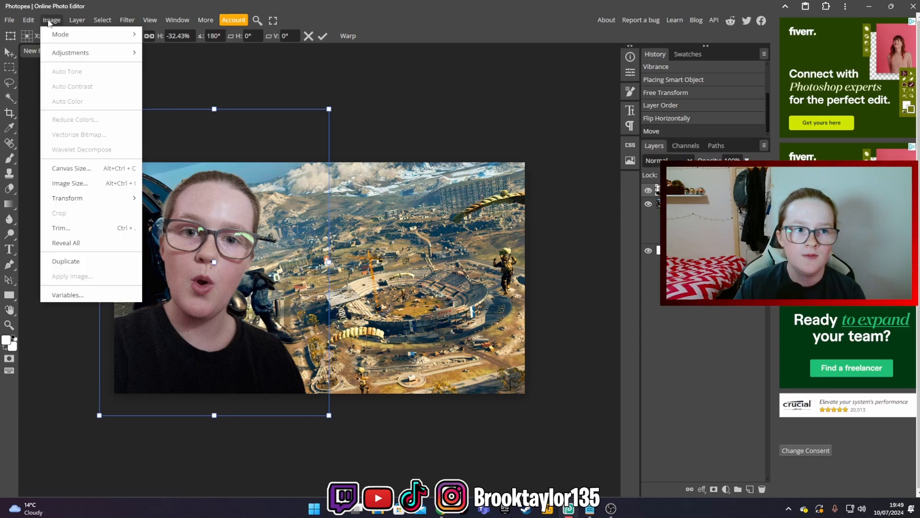
{"action": "mouse_move", "coordinate": [93, 53]}
{"action": "left_click", "coordinate": [174, 54]}
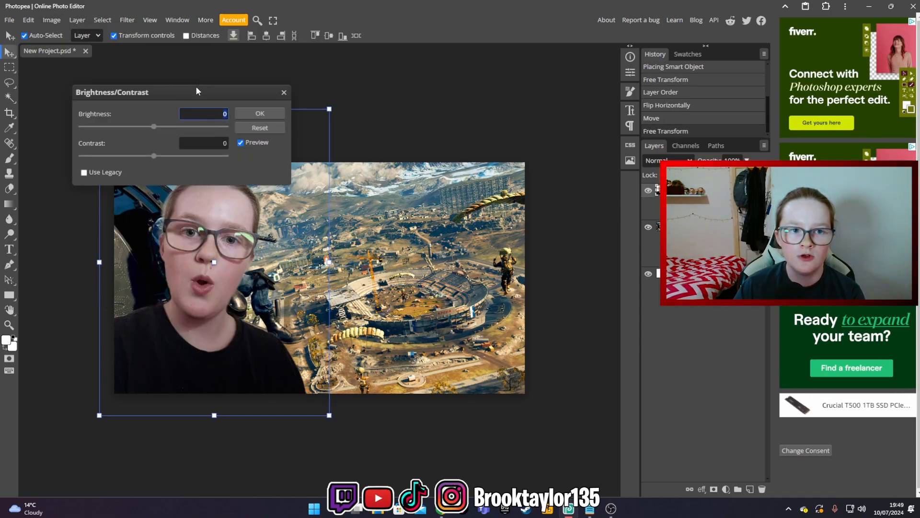
{"action": "type", "text": "20"}
{"action": "left_click_drag", "start_coordinate": [214, 143], "coordinate": [230, 147]}
{"action": "type", "text": "25"}
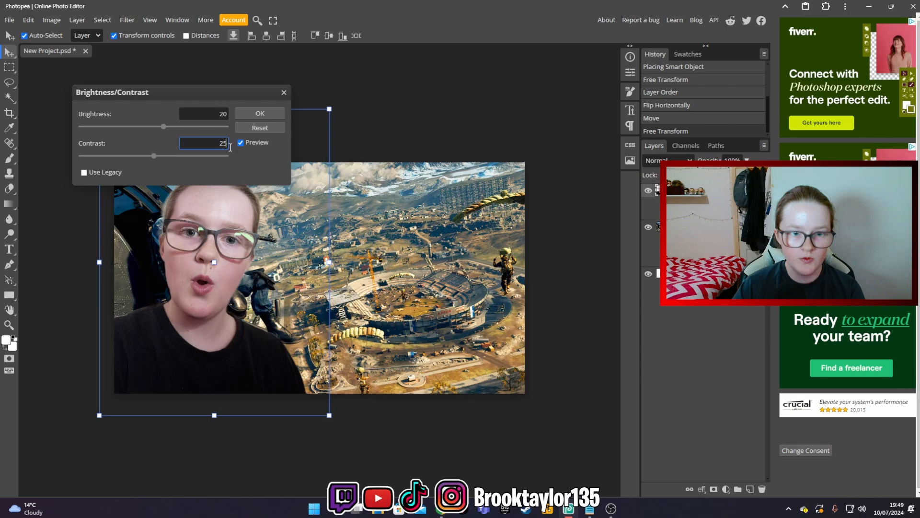
{"action": "left_click", "coordinate": [249, 116]}
Apply a Vibrance adjustment to the person cutout.
{"action": "left_click", "coordinate": [55, 21]}
{"action": "mouse_move", "coordinate": [72, 56]}
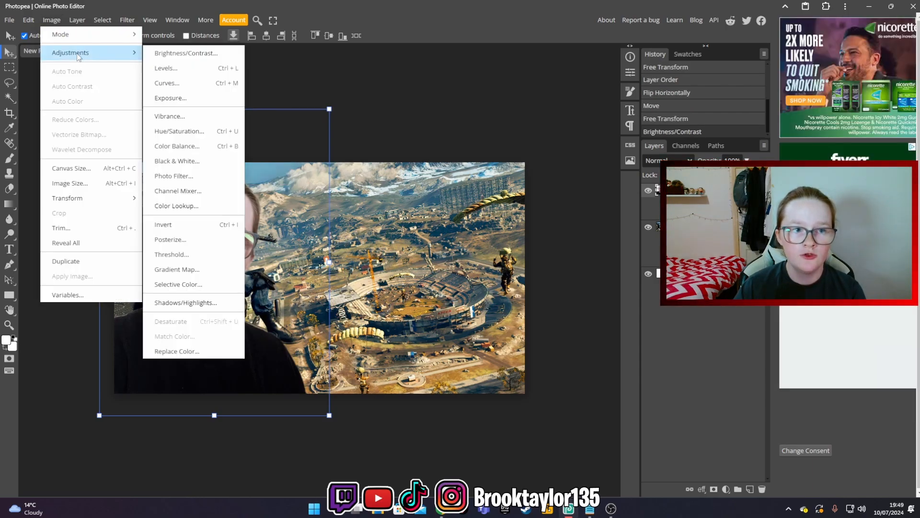
{"action": "left_click", "coordinate": [203, 116]}
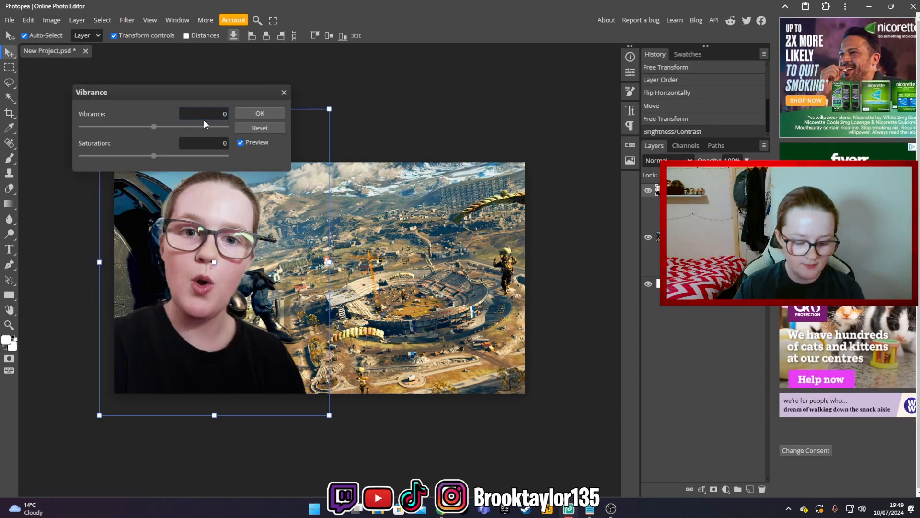
{"action": "left_click", "coordinate": [242, 116]}
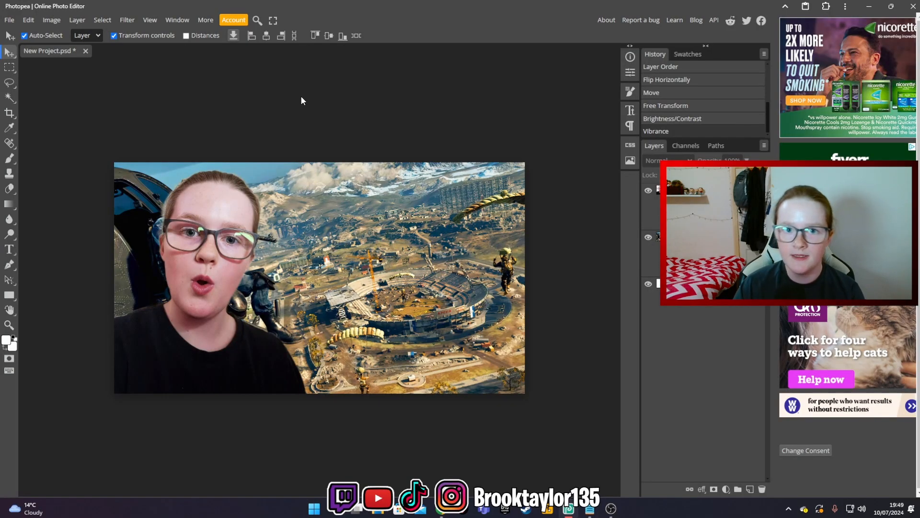
Load the font file Burbank-Big-Regular-Black_FontYukle.zip from the fortnite thumbnail stuff folder for the Type tool.
{"action": "left_click", "coordinate": [10, 249]}
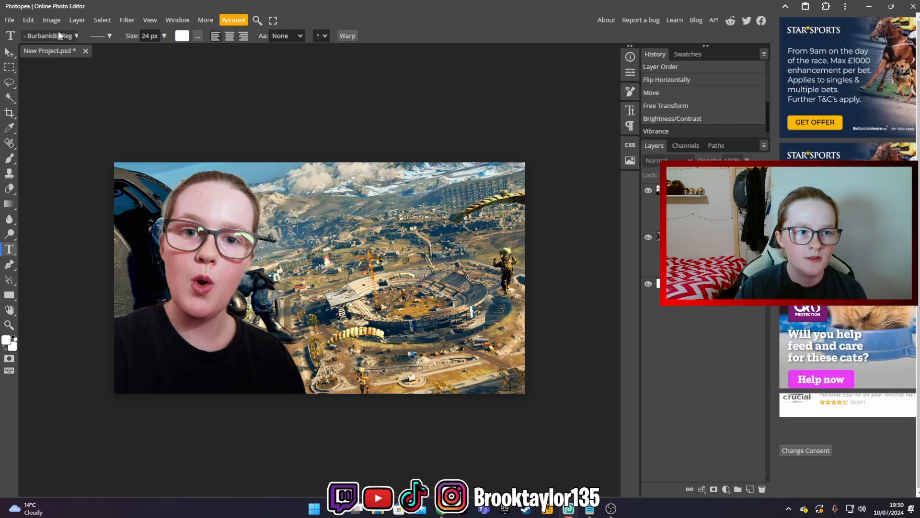
{"action": "left_click", "coordinate": [59, 36]}
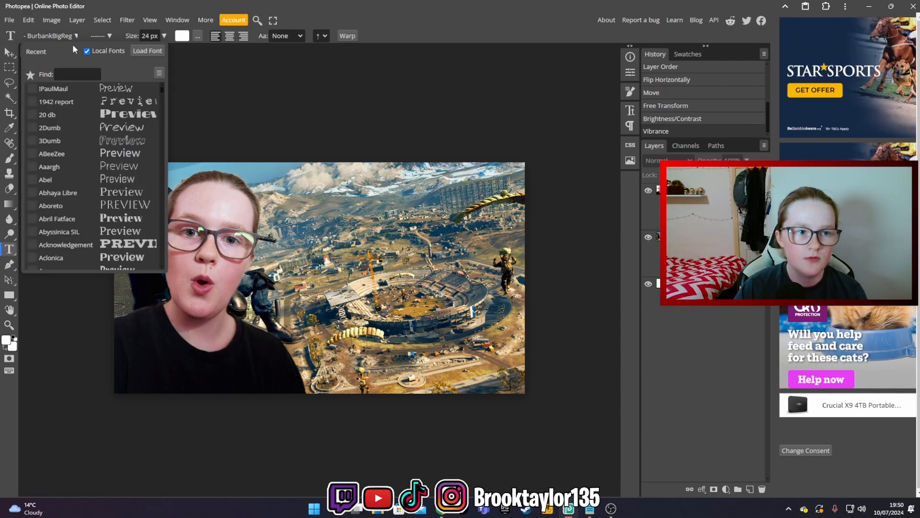
{"action": "left_click", "coordinate": [136, 50]}
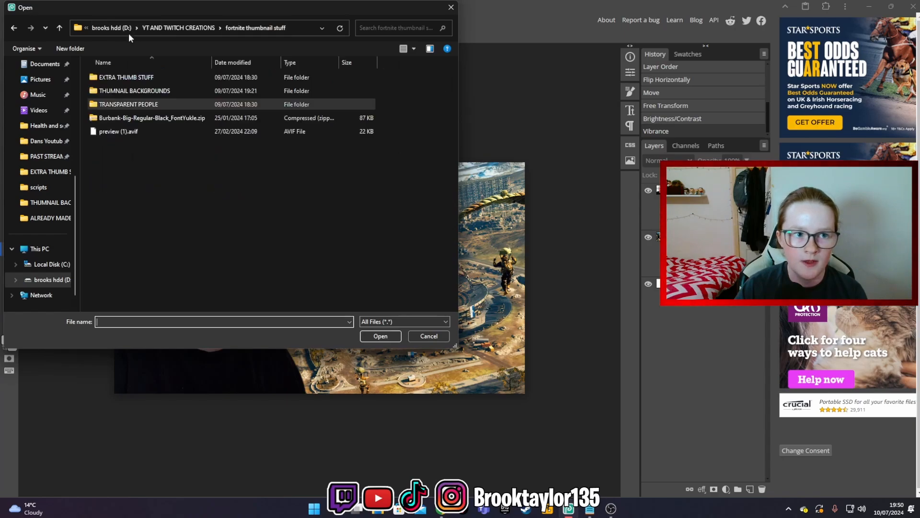
{"action": "double_click", "coordinate": [127, 117]}
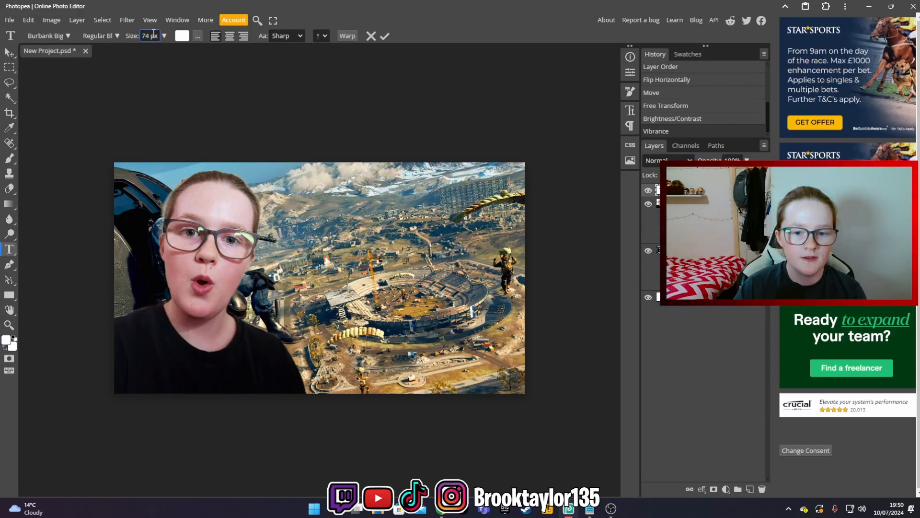
Add the text "NOOB TRIES" over the right half of the thumbnail in white Burbank Big at size 111.
{"action": "left_click_drag", "start_coordinate": [172, 35], "coordinate": [166, 32]}
{"action": "left_click", "coordinate": [367, 246]}
{"action": "type", "text": "N"}
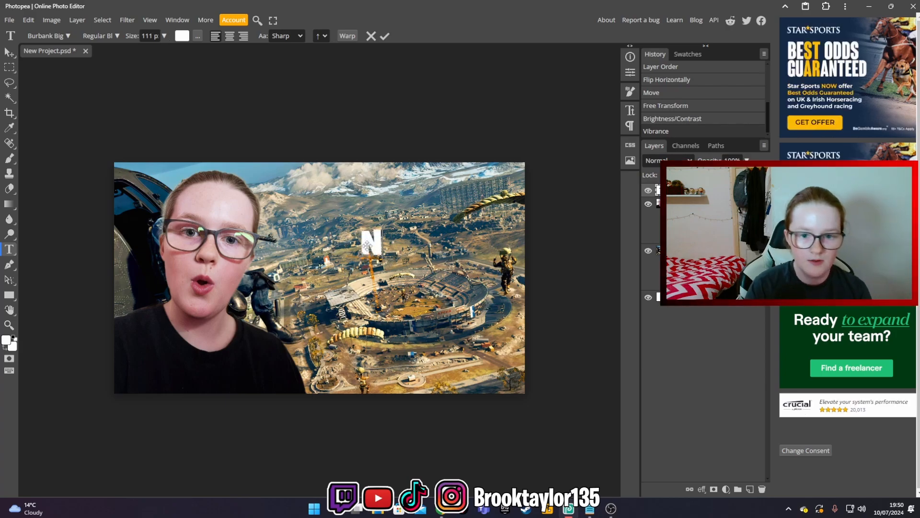
{"action": "type", "text": "OOB"}
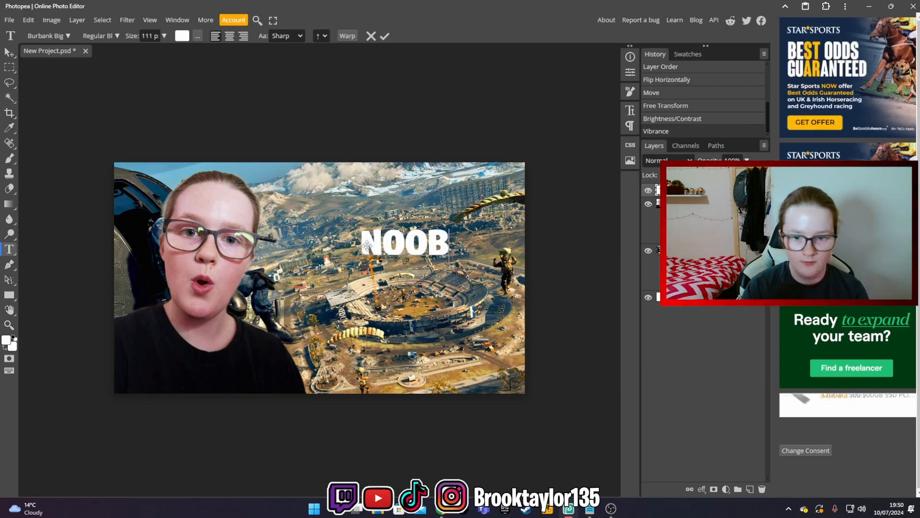
{"action": "type", "text": " TRIES"}
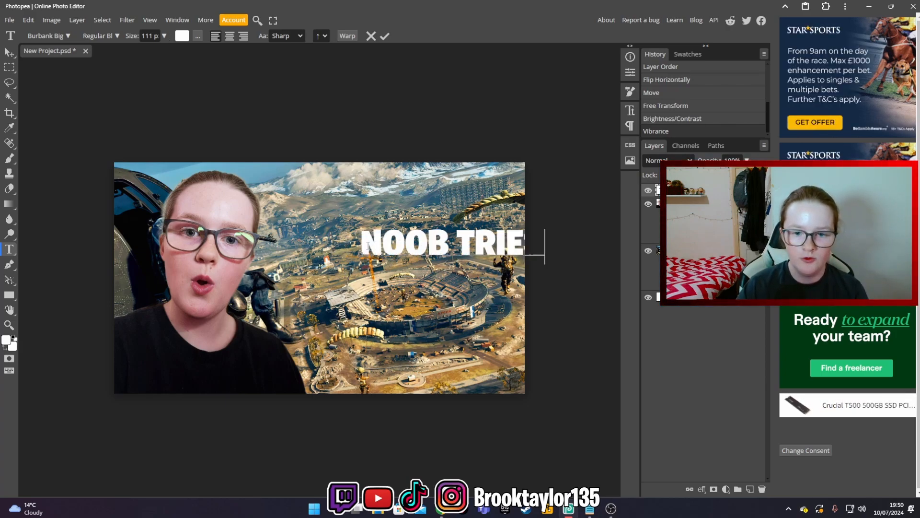
{"action": "left_click", "coordinate": [59, 299]}
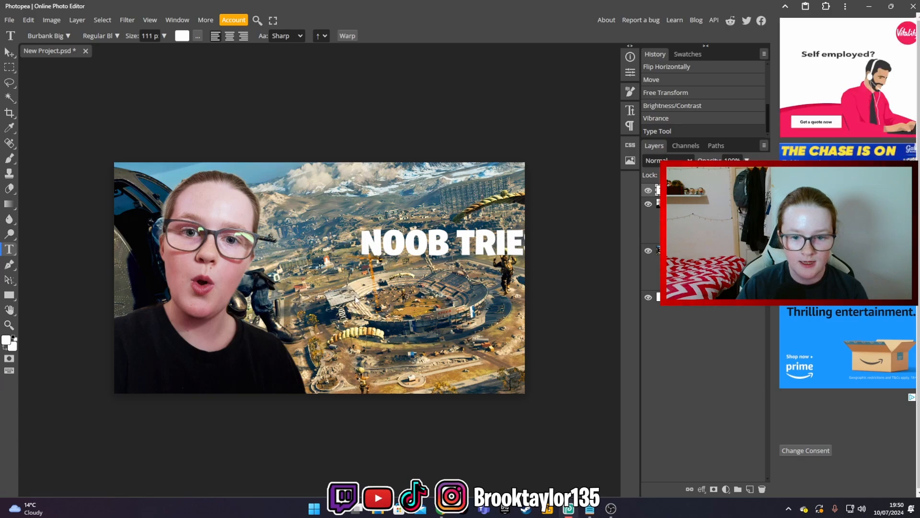
Add three separate text layers below the first line reading "WARZONE", "FOR THE" and "FIRST TIME".
{"action": "left_click", "coordinate": [369, 293]}
{"action": "type", "text": "WARZONE "}
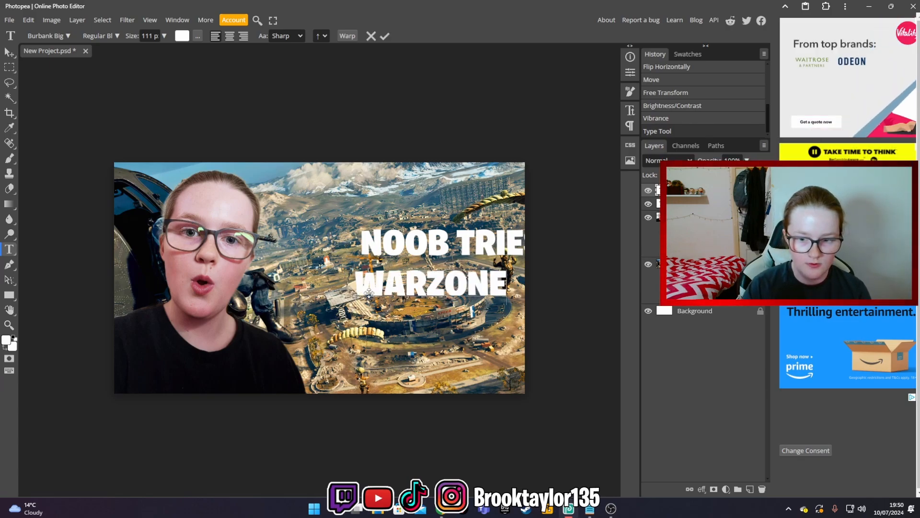
{"action": "type", "text": "FOR THE"}
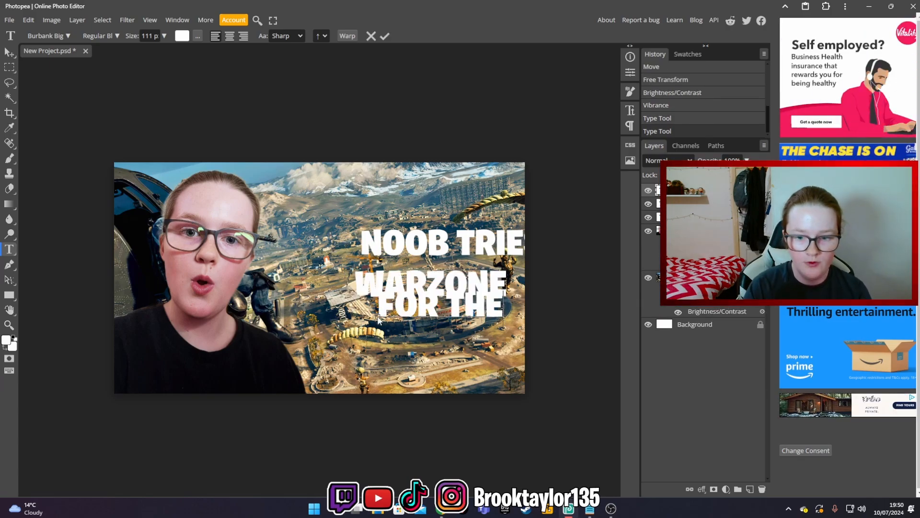
{"action": "left_click", "coordinate": [344, 335]}
{"action": "type", "text": "FIRST TIME"}
Arrange the four title lines into an evenly spaced, roughly centred stack to the right of the person cutout.
{"action": "left_click", "coordinate": [9, 53]}
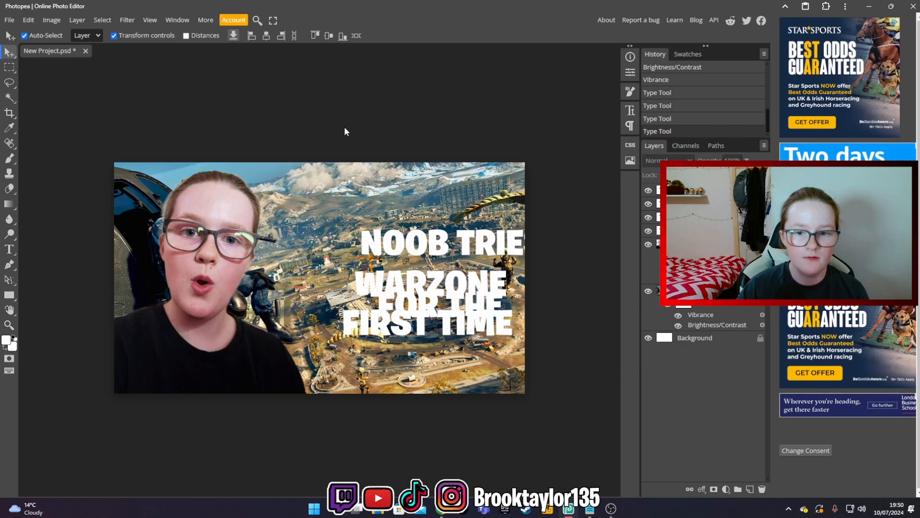
{"action": "left_click_drag", "start_coordinate": [458, 230], "coordinate": [411, 211]}
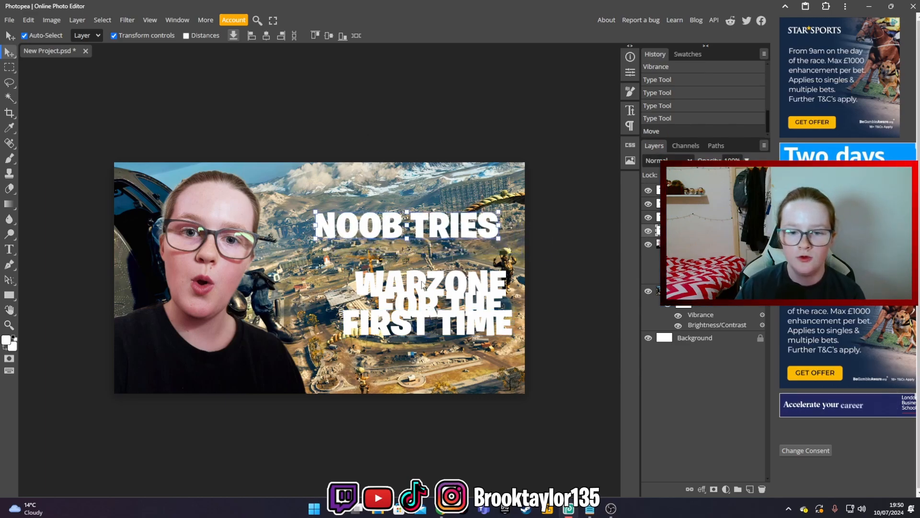
{"action": "left_click_drag", "start_coordinate": [410, 277], "coordinate": [393, 260]}
{"action": "left_click_drag", "start_coordinate": [372, 337], "coordinate": [367, 339]}
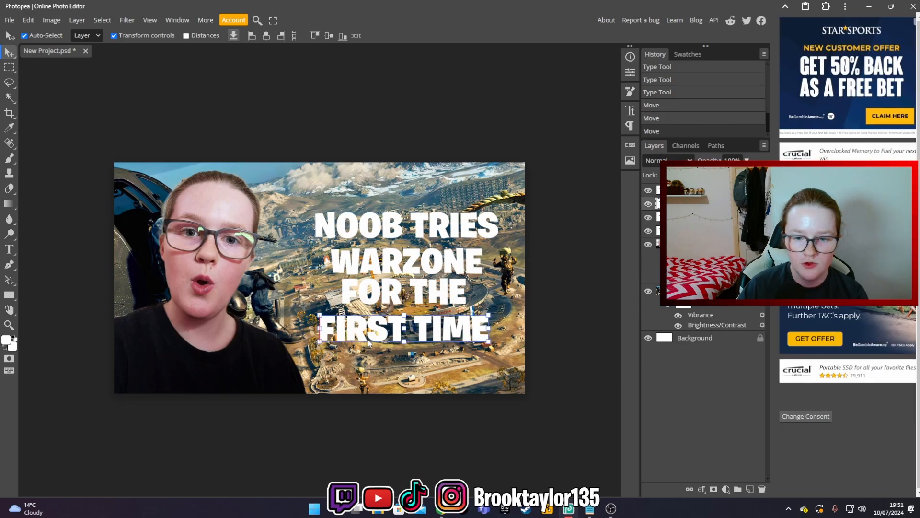
{"action": "key", "text": "ctrl+t"}
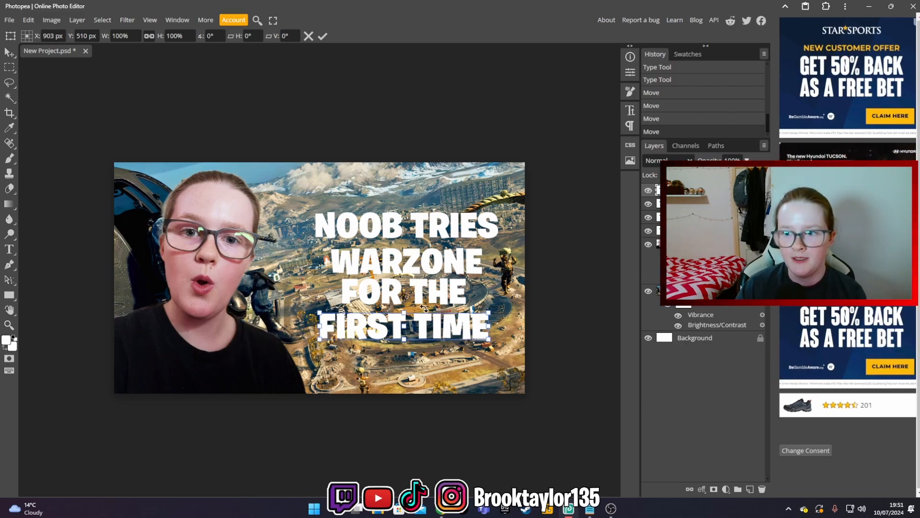
Add a Drop Shadow to the NOOB TRIES text with Normal blend mode and 100% opacity.
{"action": "left_click", "coordinate": [695, 231]}
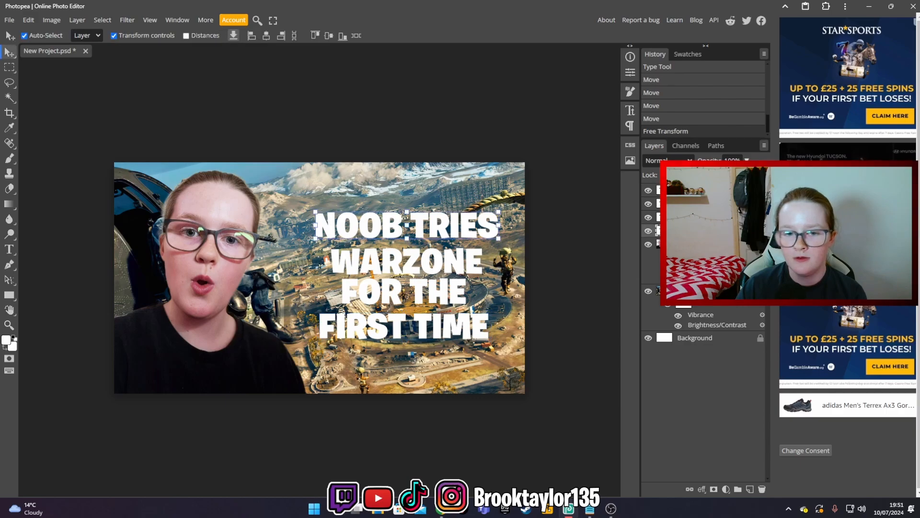
{"action": "right_click", "coordinate": [695, 231]}
{"action": "left_click", "coordinate": [638, 237]}
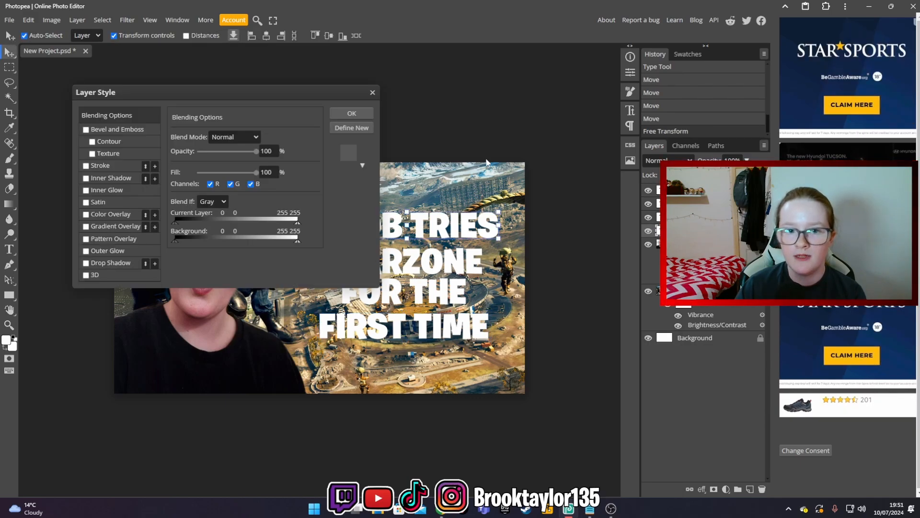
{"action": "left_click", "coordinate": [110, 263]}
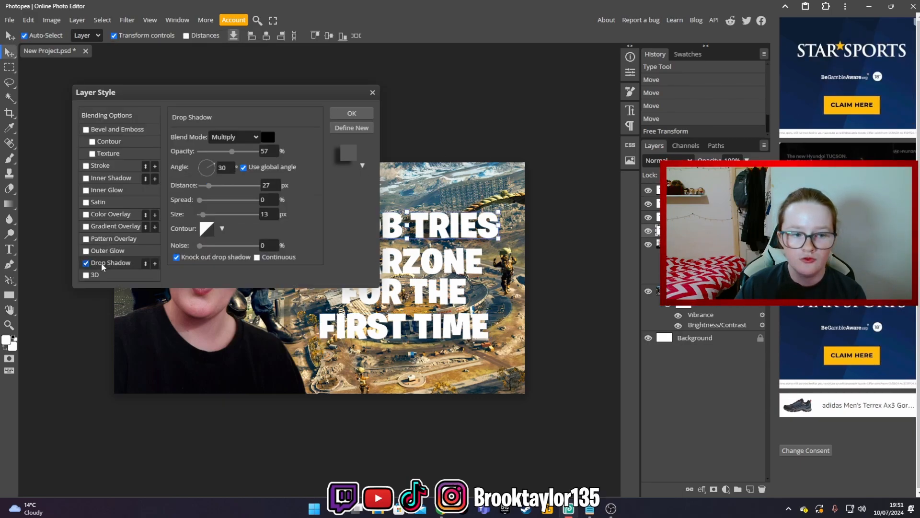
{"action": "left_click", "coordinate": [245, 137]}
{"action": "left_click", "coordinate": [223, 148]}
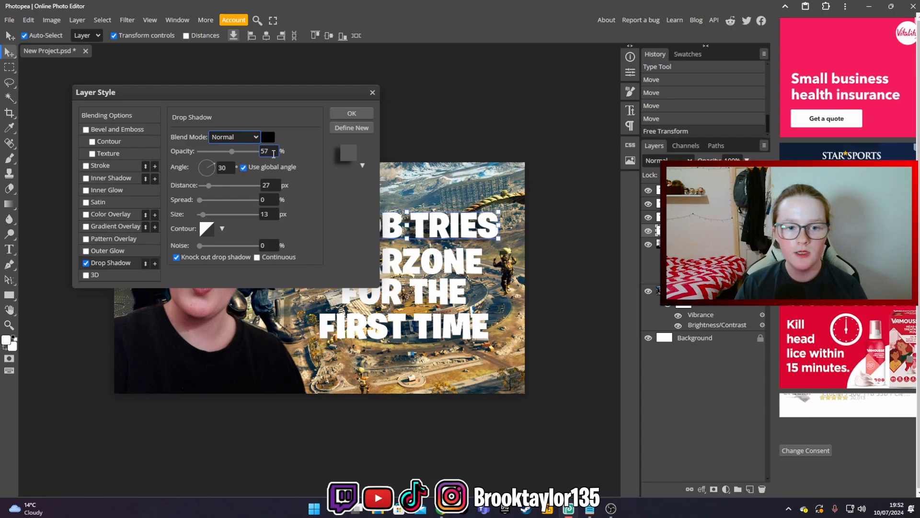
{"action": "type", "text": "100"}
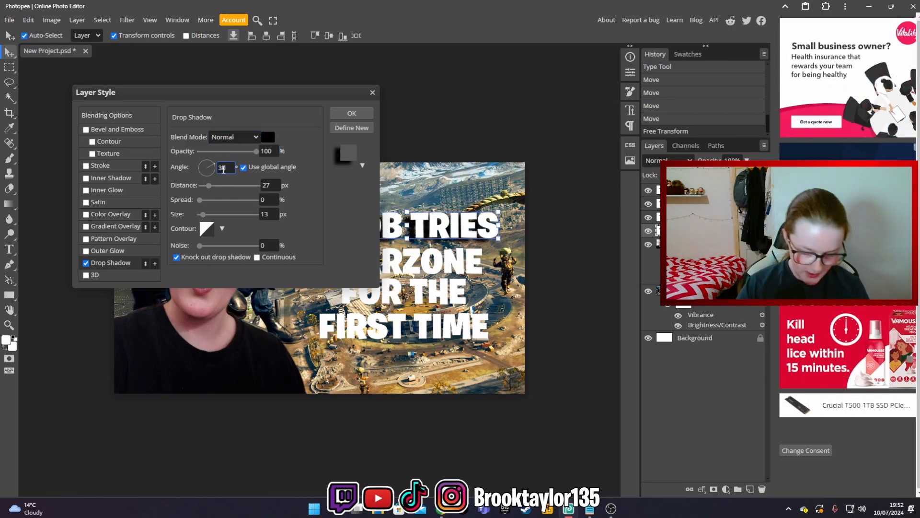
Set the NOOB TRIES drop shadow to angle 90°, distance 5 px, spread 100% and size 7 px.
{"action": "left_click", "coordinate": [224, 168]}
{"action": "type", "text": "90"}
{"action": "key", "text": "Tab"}
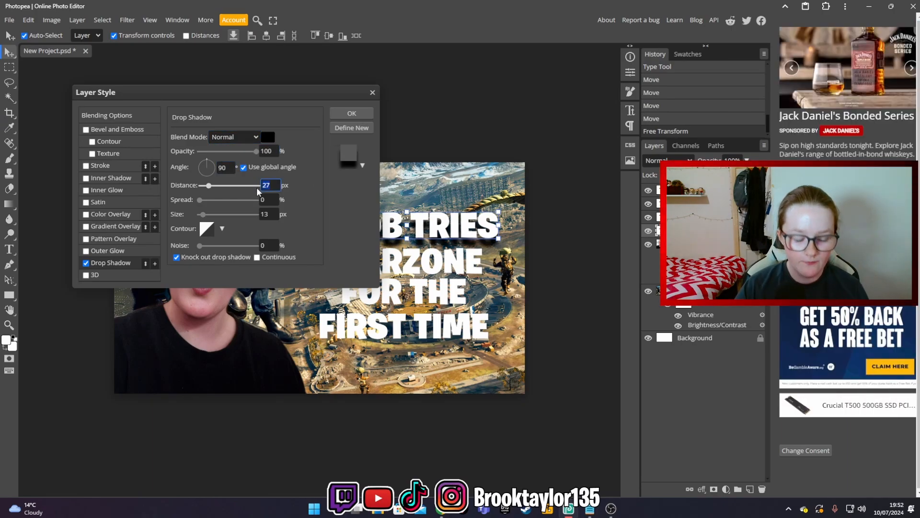
{"action": "type", "text": "5"}
{"action": "left_click", "coordinate": [262, 201]}
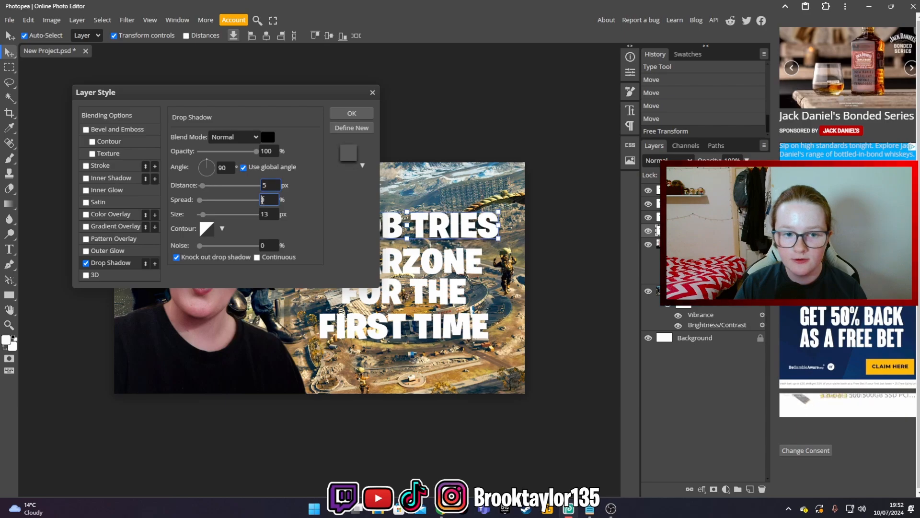
{"action": "type", "text": "100"}
{"action": "key", "text": "Tab"}
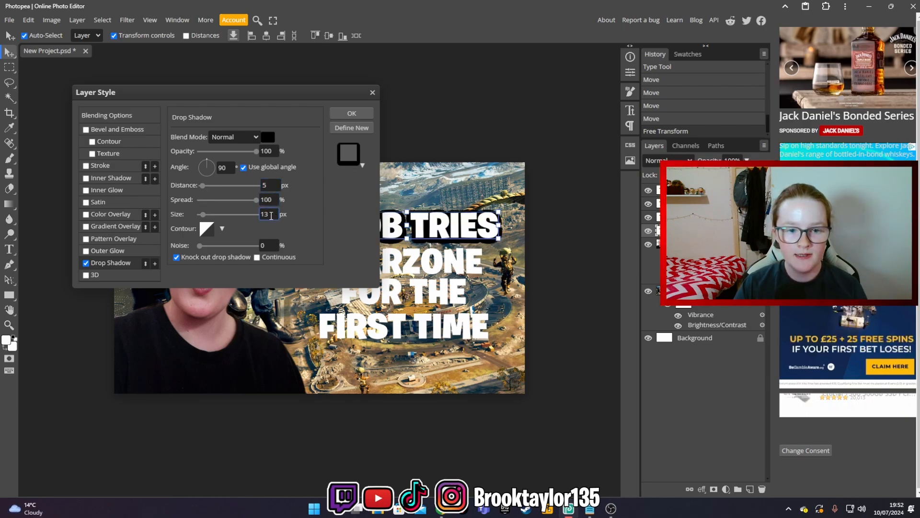
{"action": "type", "text": "7"}
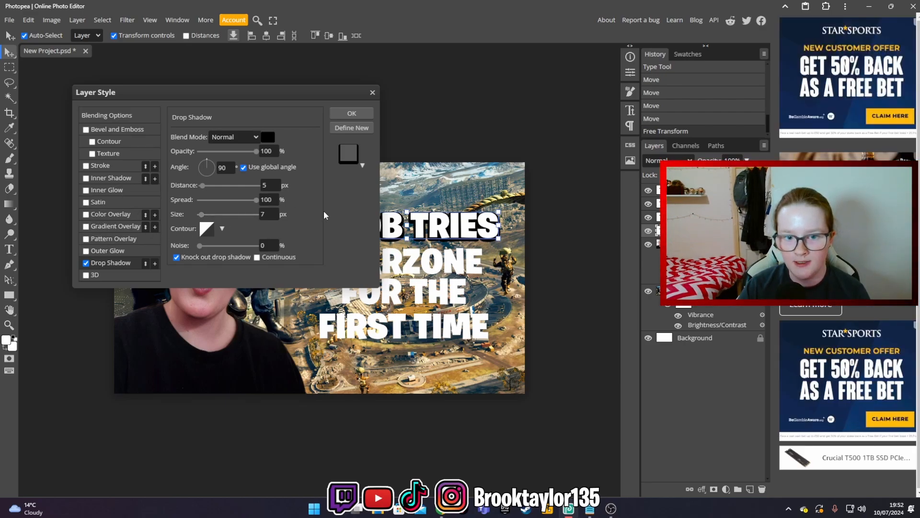
{"action": "left_click", "coordinate": [96, 129]}
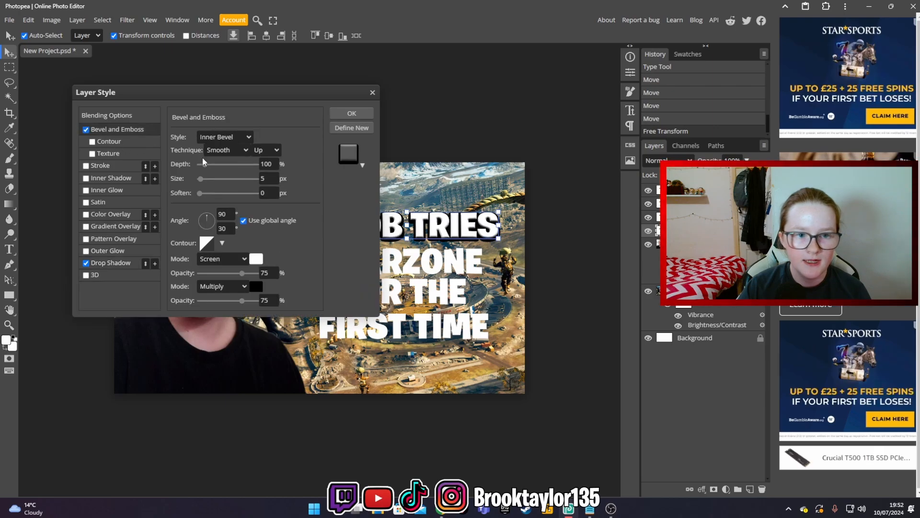
{"action": "left_click_drag", "start_coordinate": [205, 164], "coordinate": [201, 165]}
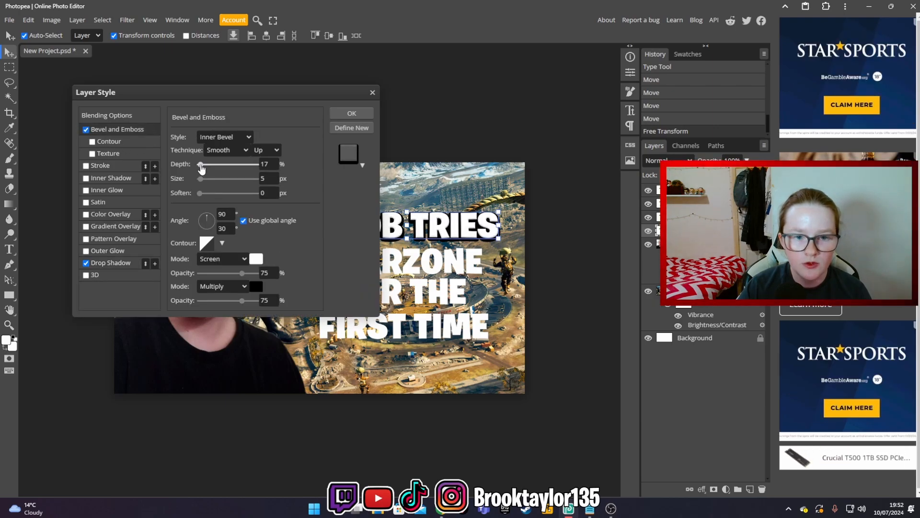
{"action": "left_click", "coordinate": [86, 130]}
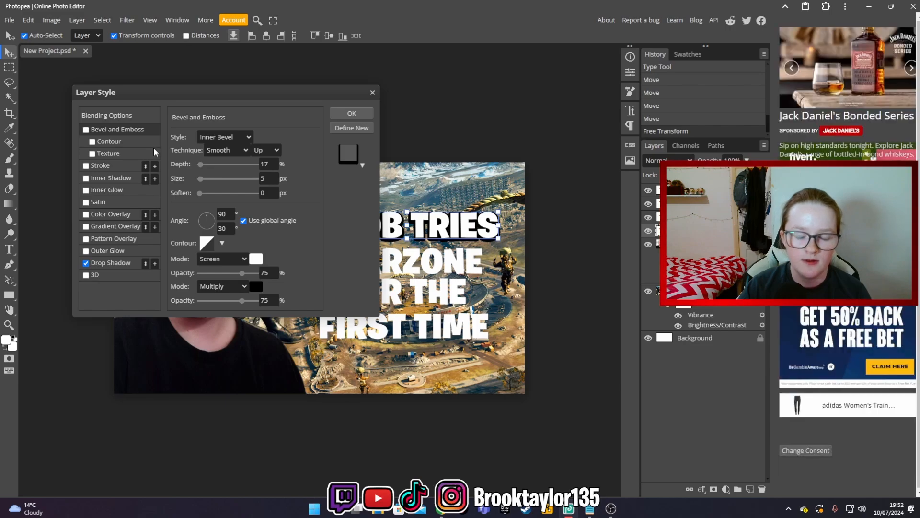
Give the NOOB TRIES text a Gradient Overlay from grey (#979494) to white and apply the layer style.
{"action": "left_click", "coordinate": [86, 227]}
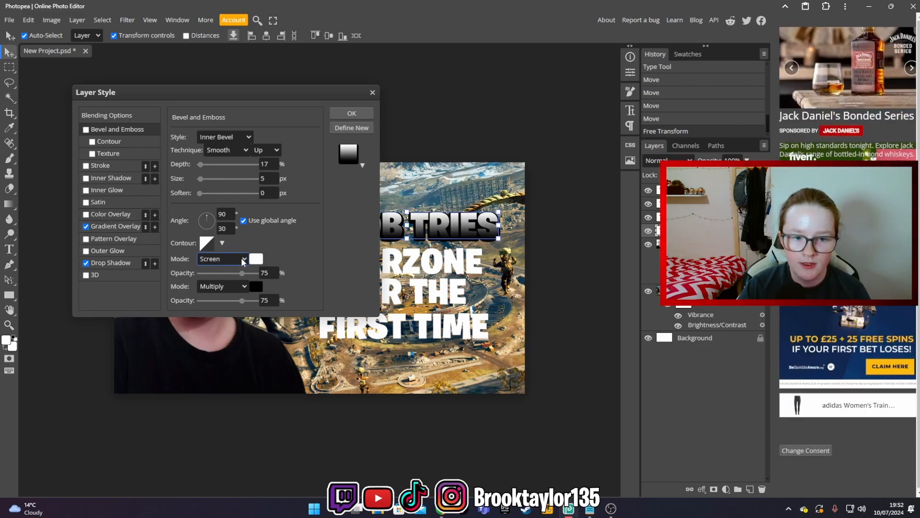
{"action": "left_click", "coordinate": [115, 226]}
{"action": "left_click", "coordinate": [207, 163]}
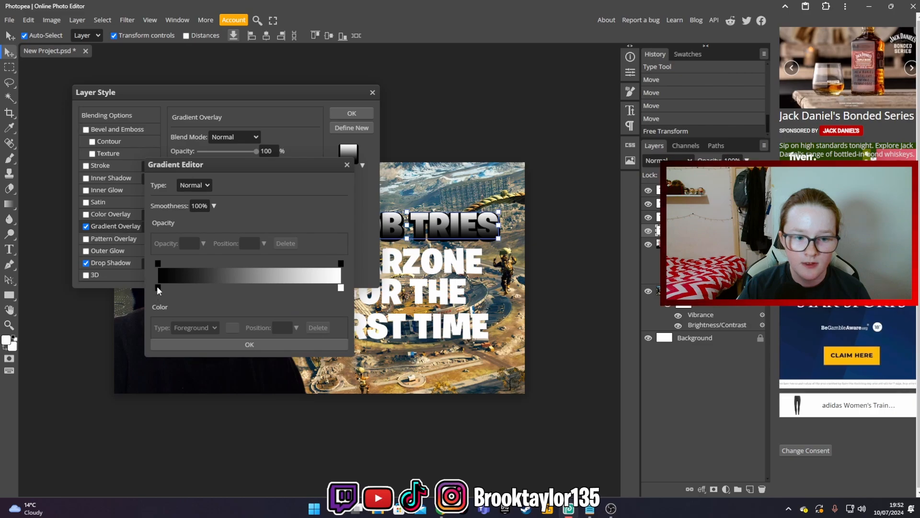
{"action": "left_click", "coordinate": [158, 287]}
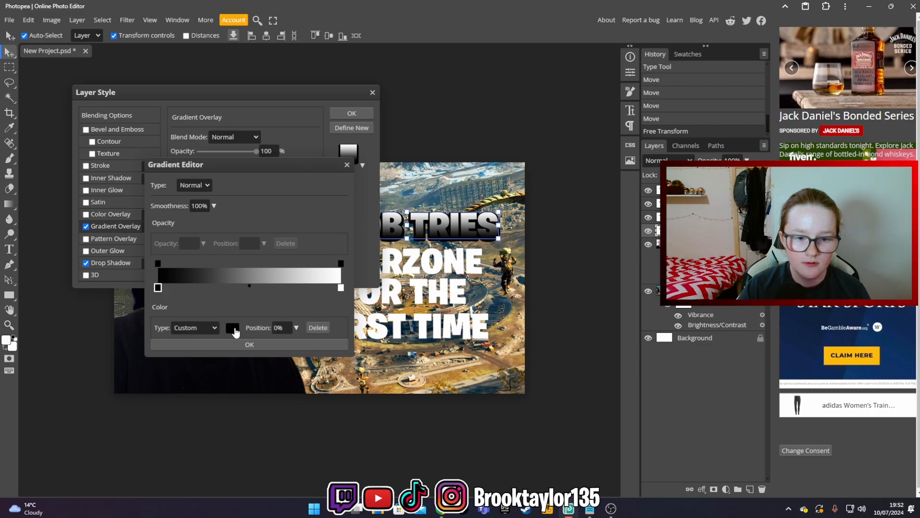
{"action": "left_click", "coordinate": [232, 328]}
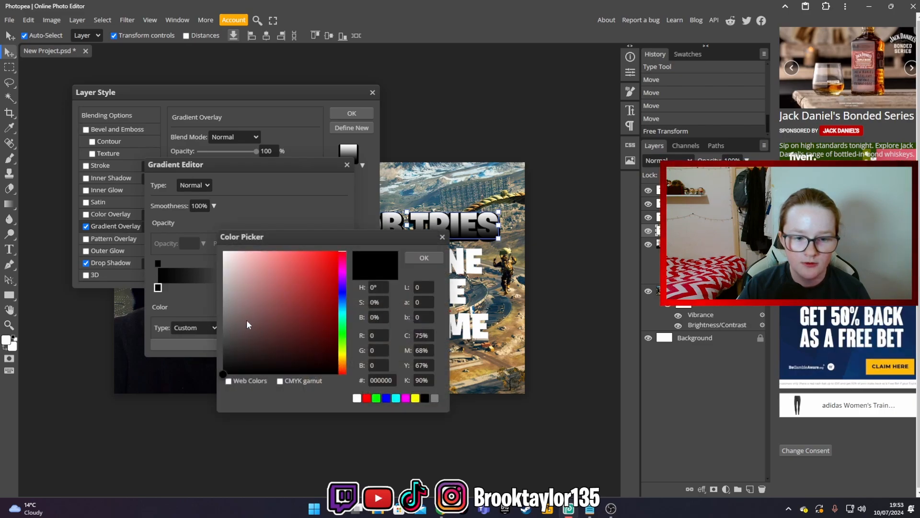
{"action": "left_click_drag", "start_coordinate": [228, 322], "coordinate": [225, 300]}
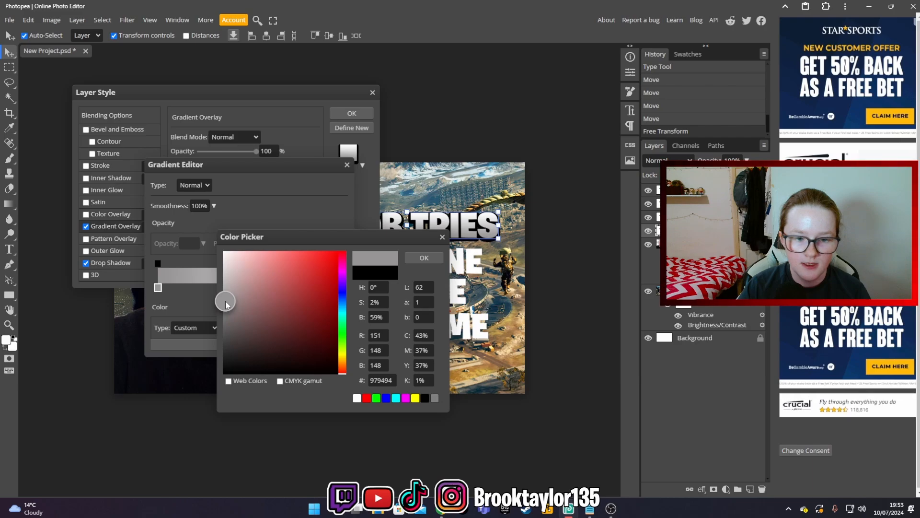
{"action": "left_click", "coordinate": [424, 257]}
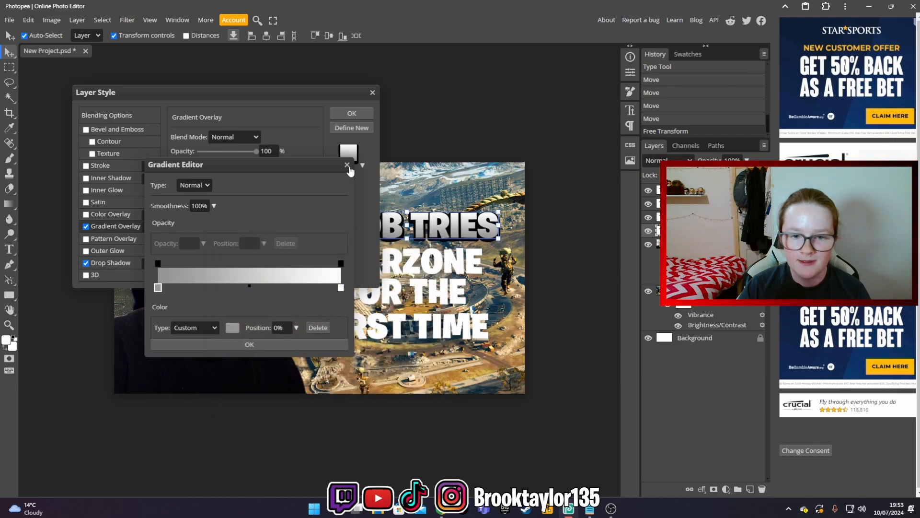
{"action": "left_click", "coordinate": [315, 343]}
{"action": "left_click", "coordinate": [351, 113]}
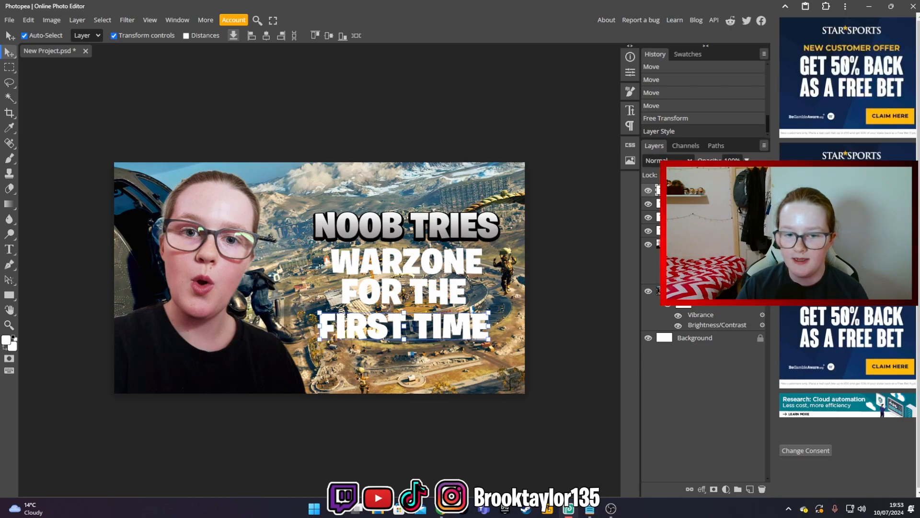
Enable the Drop Shadow on the FIRST TIME text and add a bright green (#06ff00) Color Overlay.
{"action": "double_click", "coordinate": [733, 191]}
{"action": "left_click", "coordinate": [86, 263]}
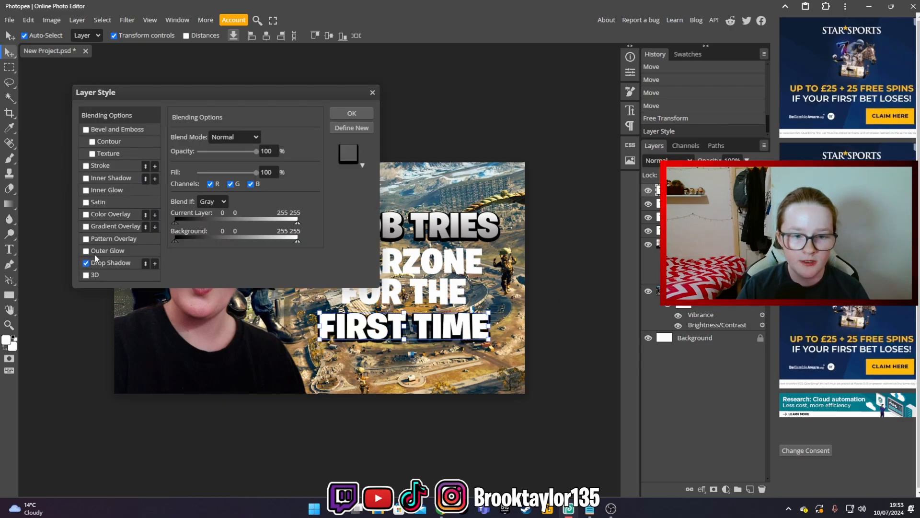
{"action": "left_click", "coordinate": [93, 214]}
{"action": "left_click", "coordinate": [291, 151]}
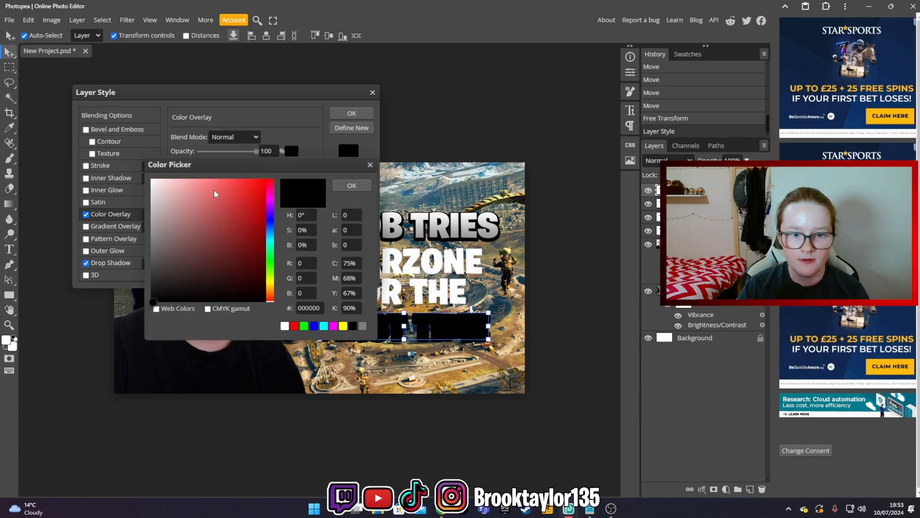
{"action": "left_click", "coordinate": [270, 261]}
{"action": "left_click_drag", "start_coordinate": [239, 190], "coordinate": [269, 172]}
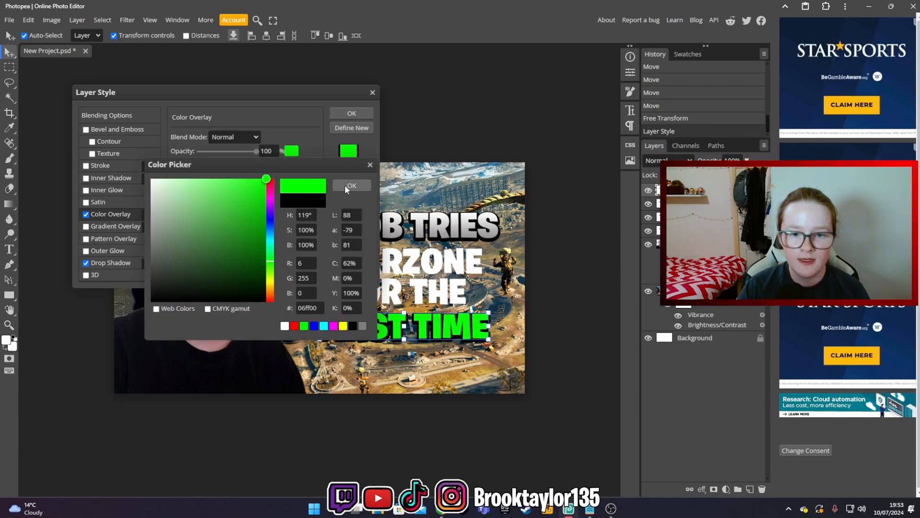
{"action": "left_click", "coordinate": [346, 187]}
Add a white Satin effect to the FIRST TIME text with Normal blend mode and 100% opacity.
{"action": "left_click", "coordinate": [97, 202]}
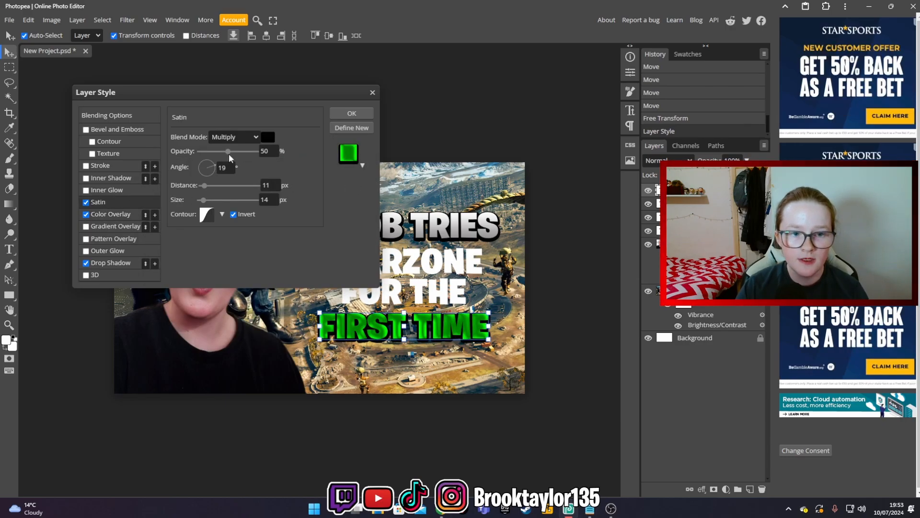
{"action": "left_click", "coordinate": [255, 137]}
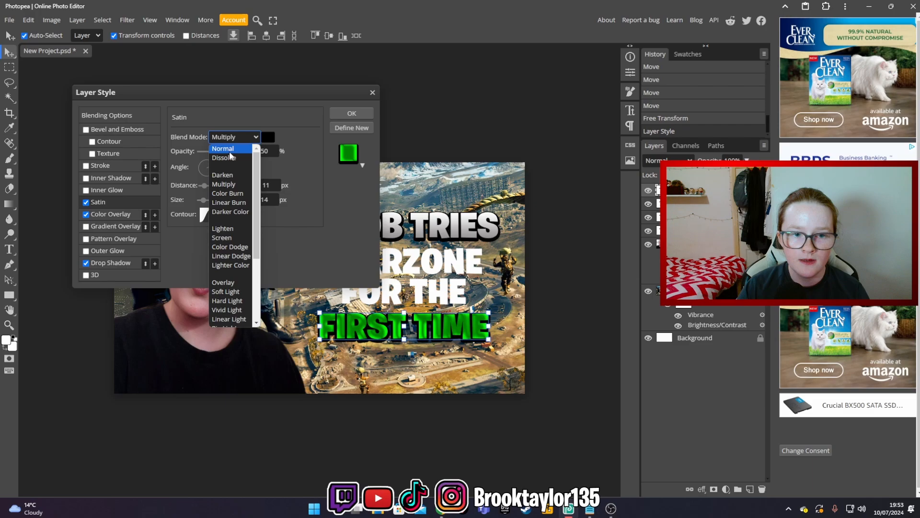
{"action": "left_click", "coordinate": [223, 149]}
{"action": "left_click", "coordinate": [267, 137]}
{"action": "left_click", "coordinate": [150, 178]}
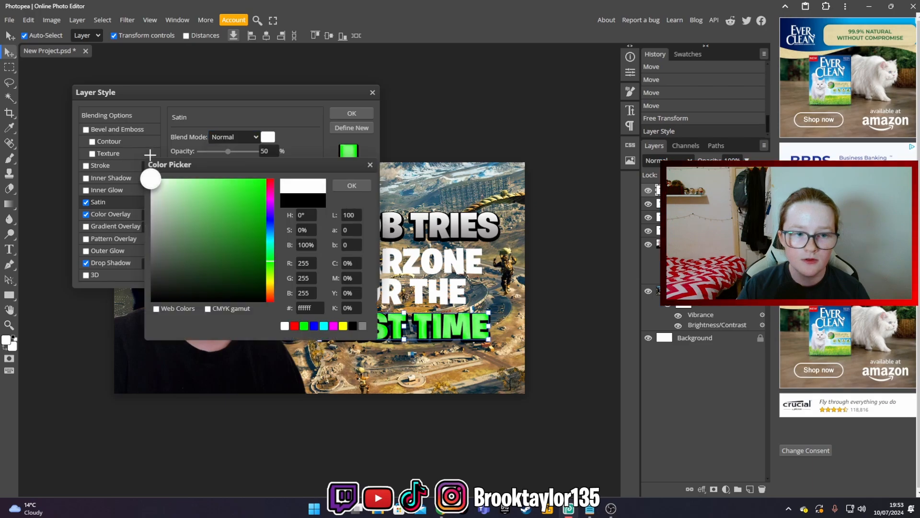
{"action": "left_click", "coordinate": [338, 183]}
{"action": "type", "text": "1"}
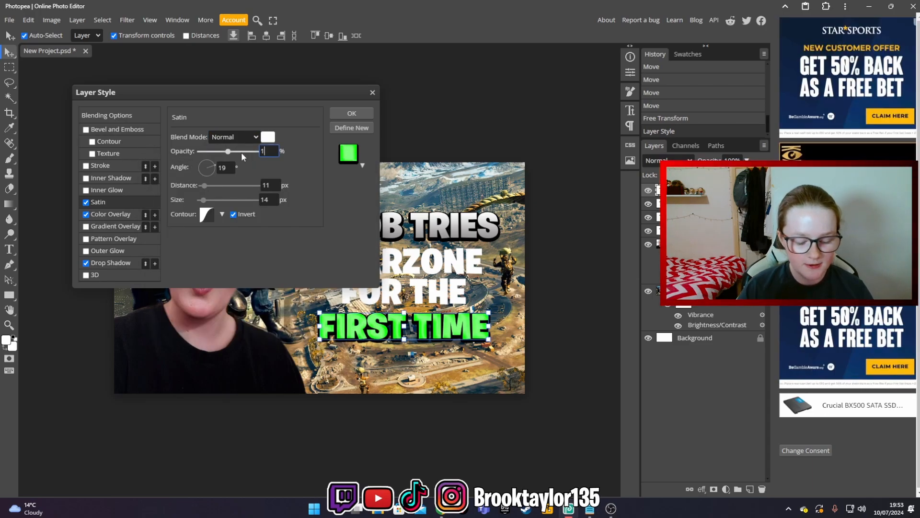
{"action": "type", "text": "00"}
Set the FIRST TIME satin to distance 67 px and size 37 px, and apply the layer style.
{"action": "double_click", "coordinate": [266, 186]}
{"action": "type", "text": "6"}
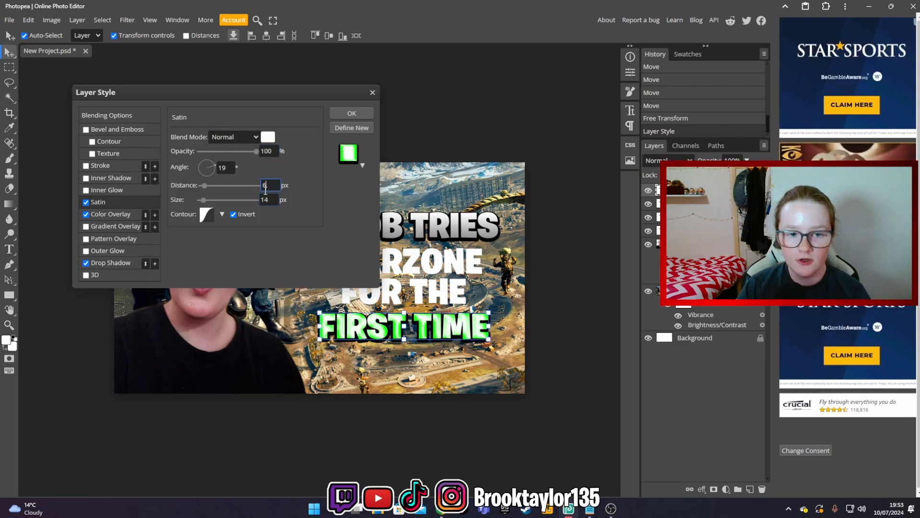
{"action": "type", "text": "7"}
{"action": "left_click_drag", "start_coordinate": [272, 199], "coordinate": [255, 200]}
{"action": "type", "text": "14"}
{"action": "type", "text": "56"}
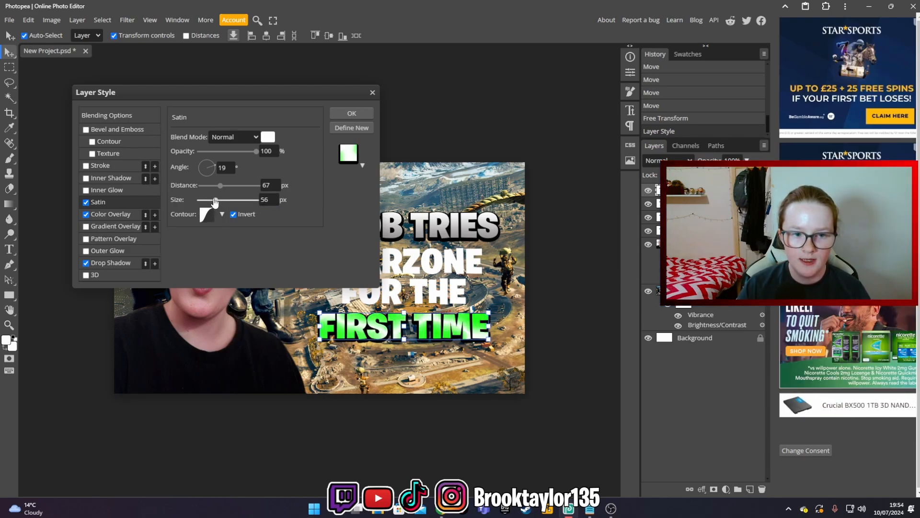
{"action": "left_click_drag", "start_coordinate": [210, 203], "coordinate": [212, 205]}
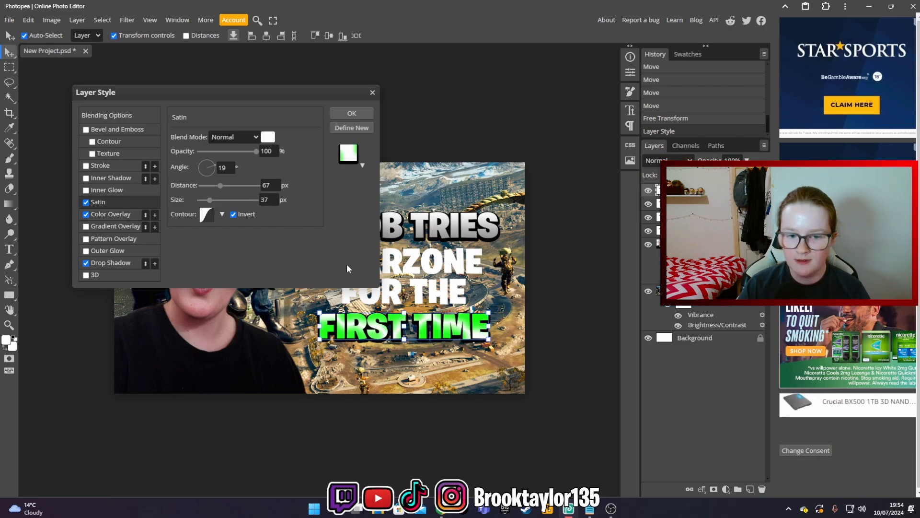
{"action": "left_click", "coordinate": [339, 115]}
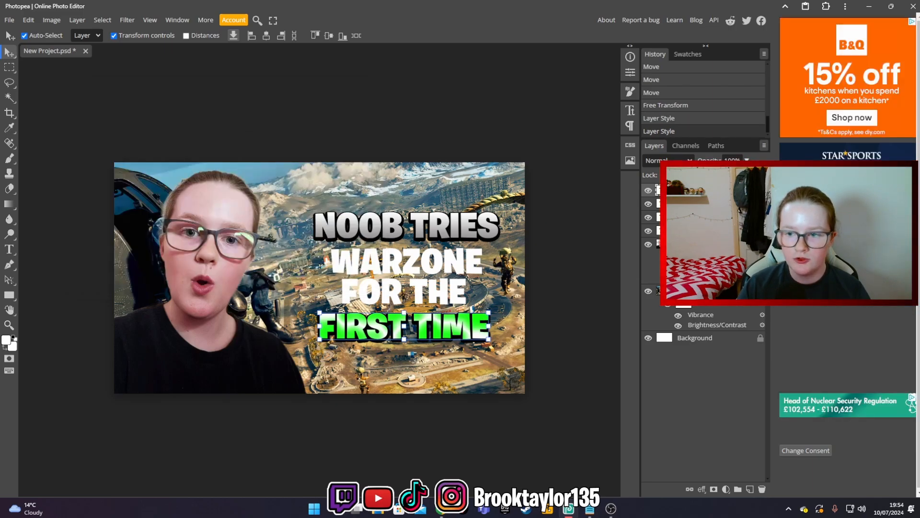
Enable the Drop Shadow on the FOR THE text layer.
{"action": "right_click", "coordinate": [700, 204]}
{"action": "left_click", "coordinate": [704, 214]}
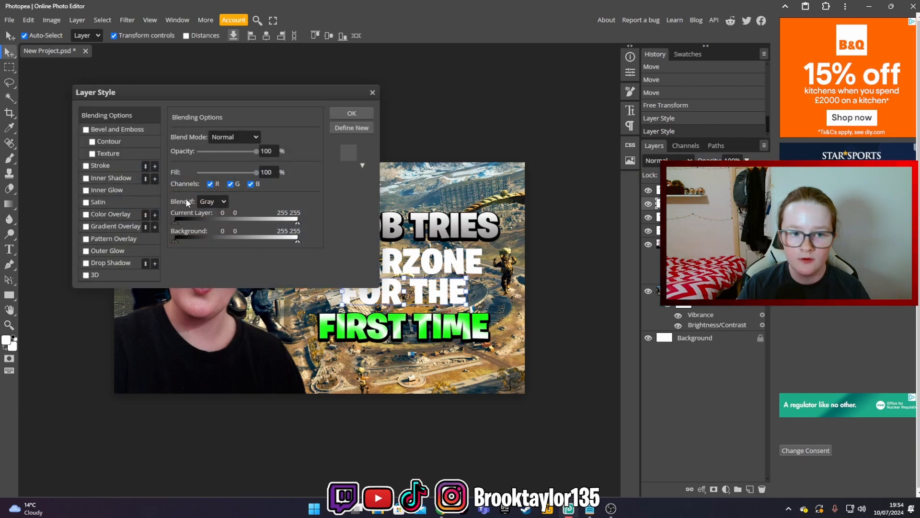
{"action": "left_click", "coordinate": [96, 263]}
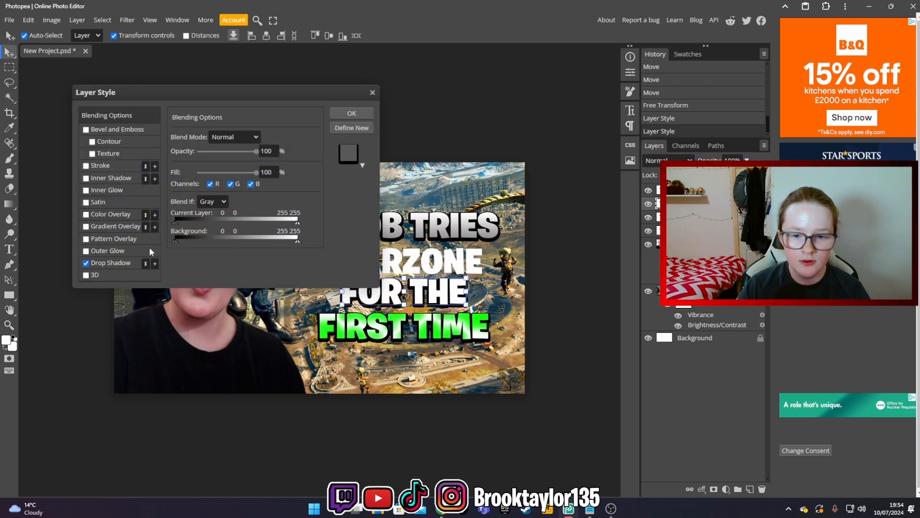
Give the WARZONE text the Satin effect and an orange (#ff9c00) Color Overlay, and apply the layer style.
{"action": "left_click", "coordinate": [94, 215]}
{"action": "left_click", "coordinate": [88, 203]}
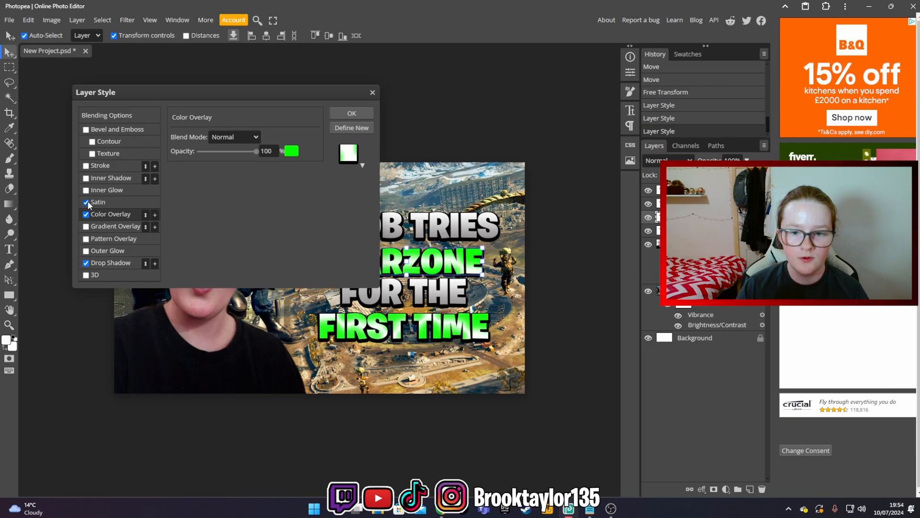
{"action": "left_click", "coordinate": [292, 151]}
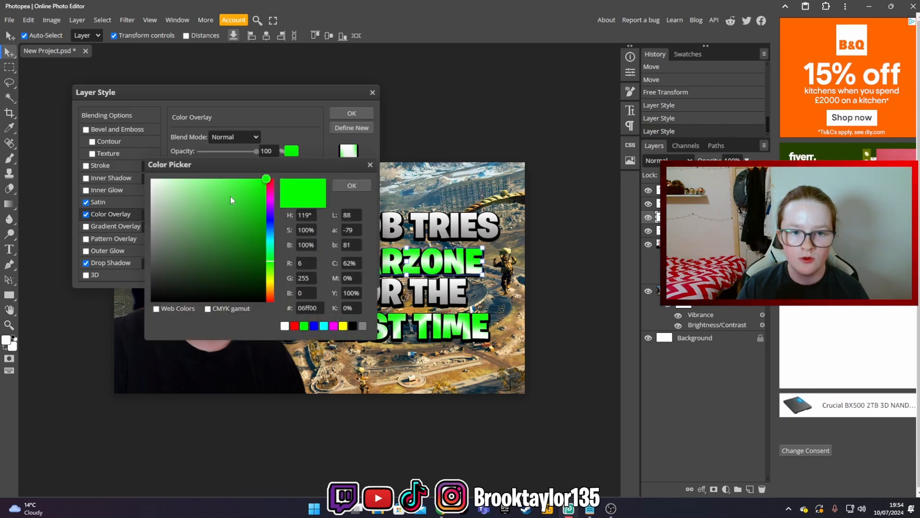
{"action": "left_click_drag", "start_coordinate": [270, 263], "coordinate": [269, 310]}
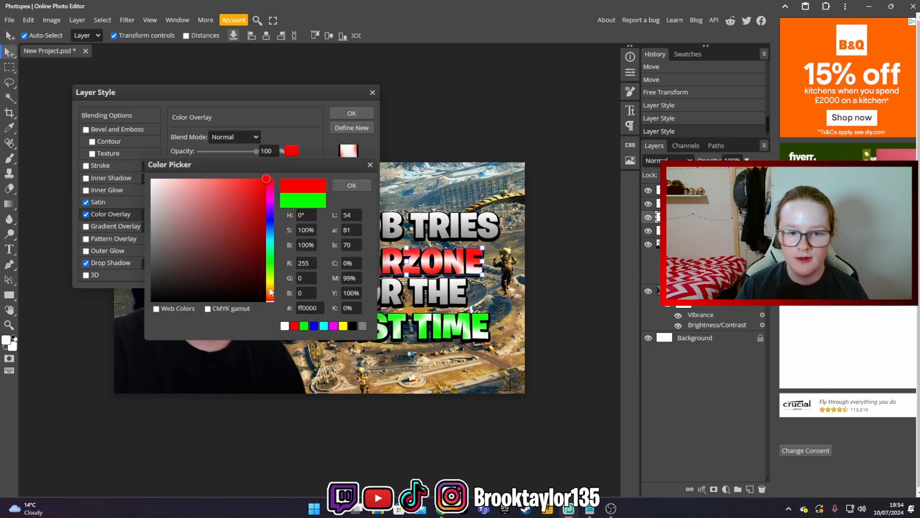
{"action": "left_click", "coordinate": [269, 289]}
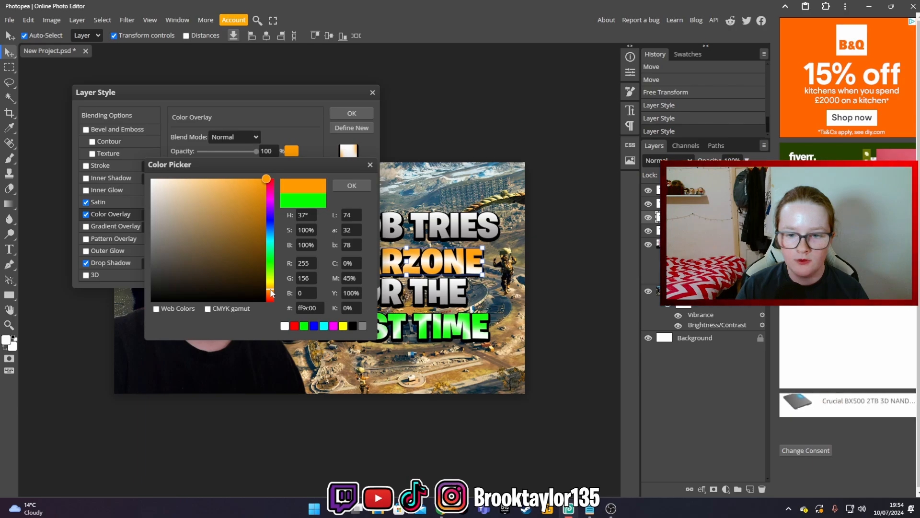
{"action": "left_click", "coordinate": [352, 185]}
{"action": "key", "text": "Return"}
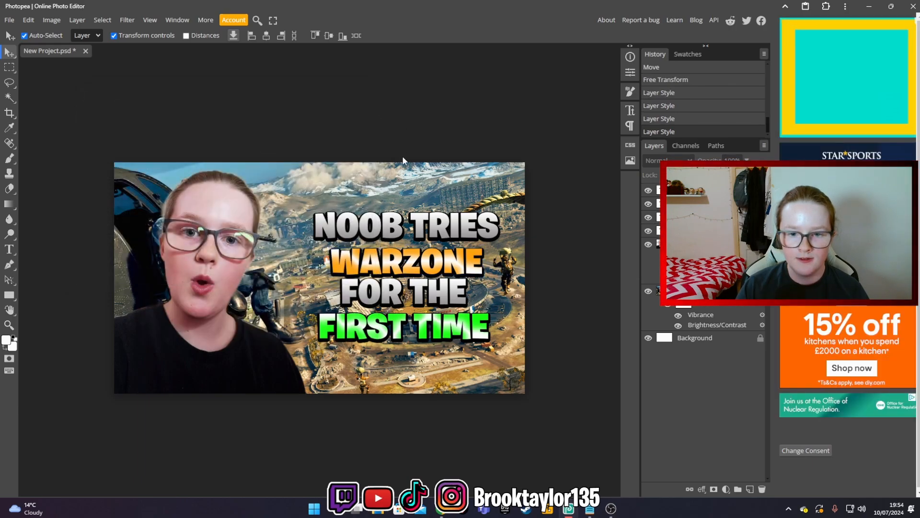
Move the WARZONE text slightly up so it sits evenly between NOOB TRIES and FOR THE, and deselect the text.
{"action": "left_click_drag", "start_coordinate": [406, 261], "coordinate": [385, 258]}
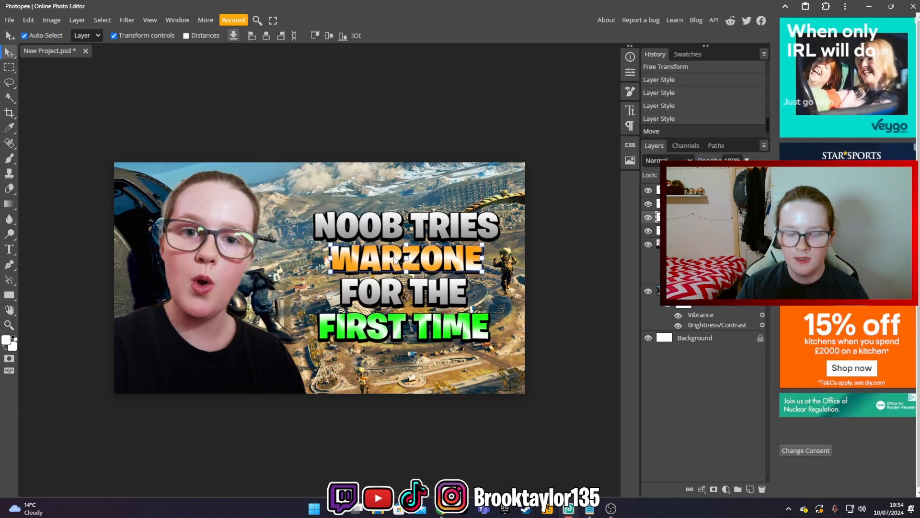
{"action": "left_click", "coordinate": [391, 233]}
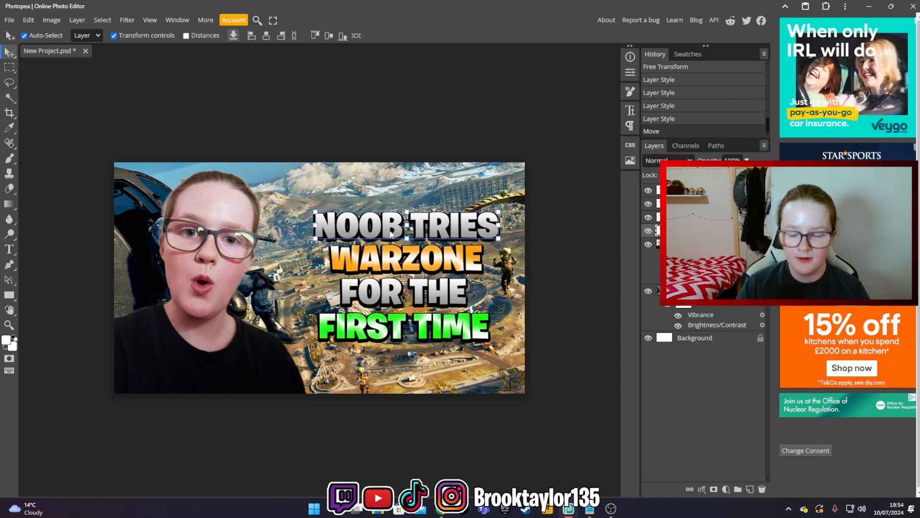
{"action": "left_click", "coordinate": [405, 103]}
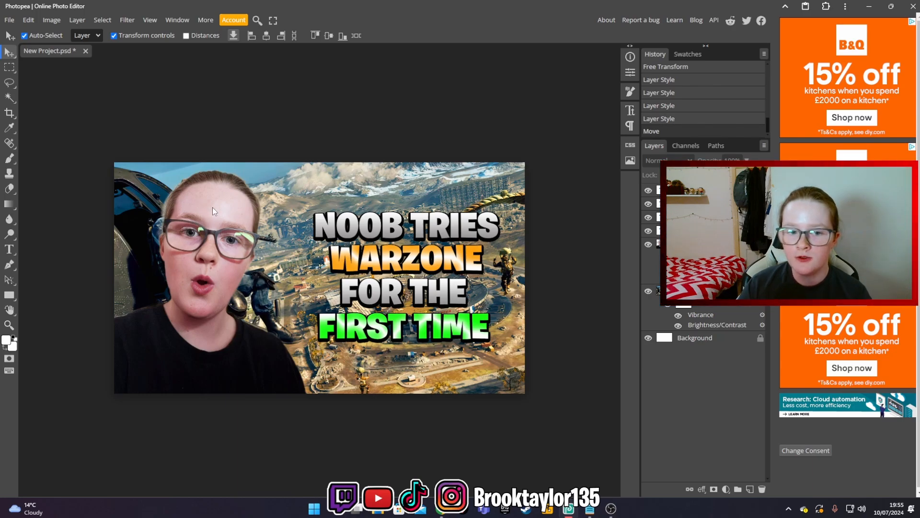
Place the red LIVE badge image live-6366830_960_720 from the EXTRA THUMB STUFF folder into the thumbnail.
{"action": "left_click", "coordinate": [10, 20]}
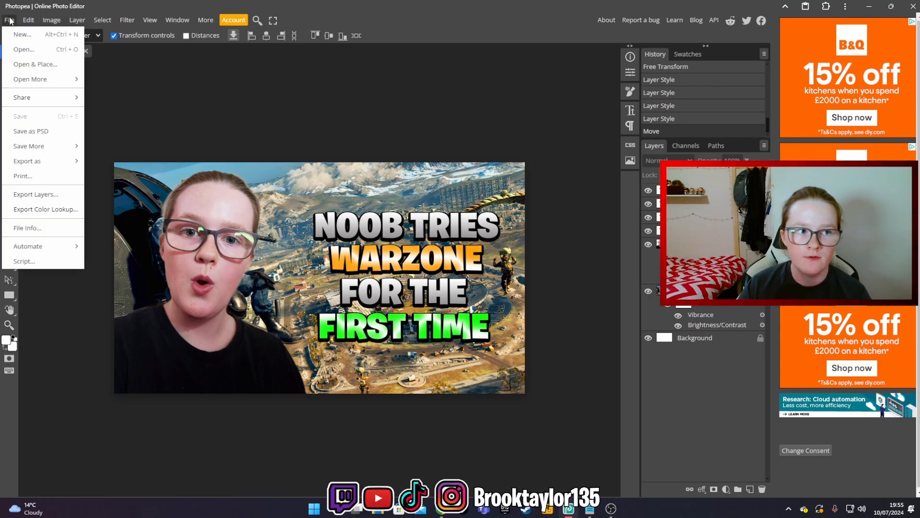
{"action": "left_click", "coordinate": [28, 20]}
{"action": "left_click", "coordinate": [10, 20]}
{"action": "left_click", "coordinate": [26, 50]}
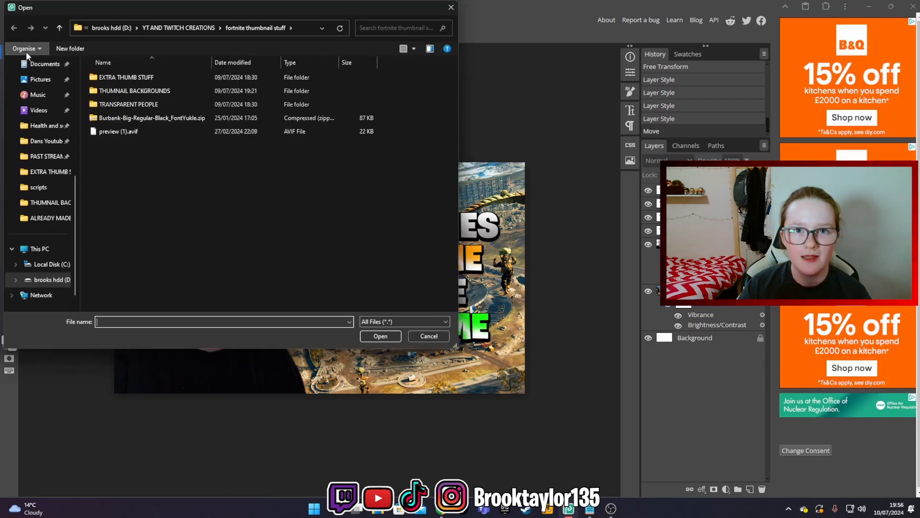
{"action": "double_click", "coordinate": [120, 77]}
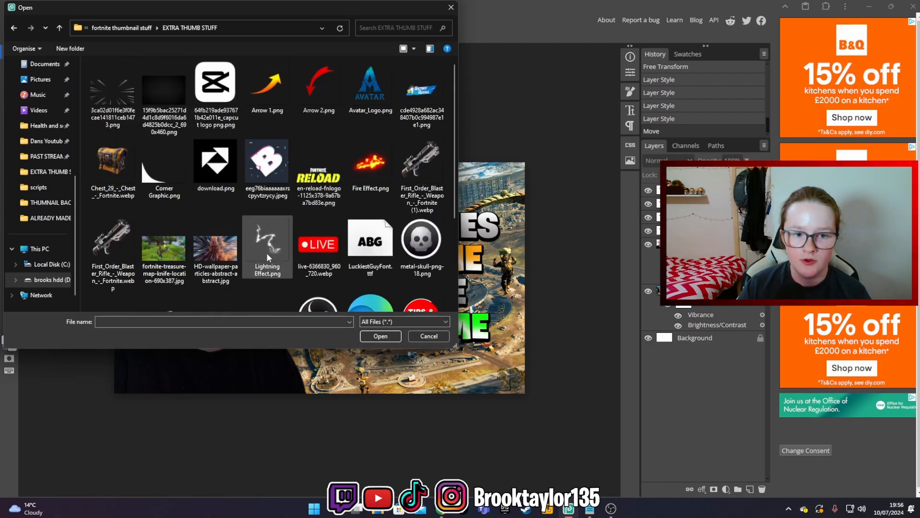
{"action": "scroll", "coordinate": [267, 252], "scroll_direction": "down", "scroll_amount": 3}
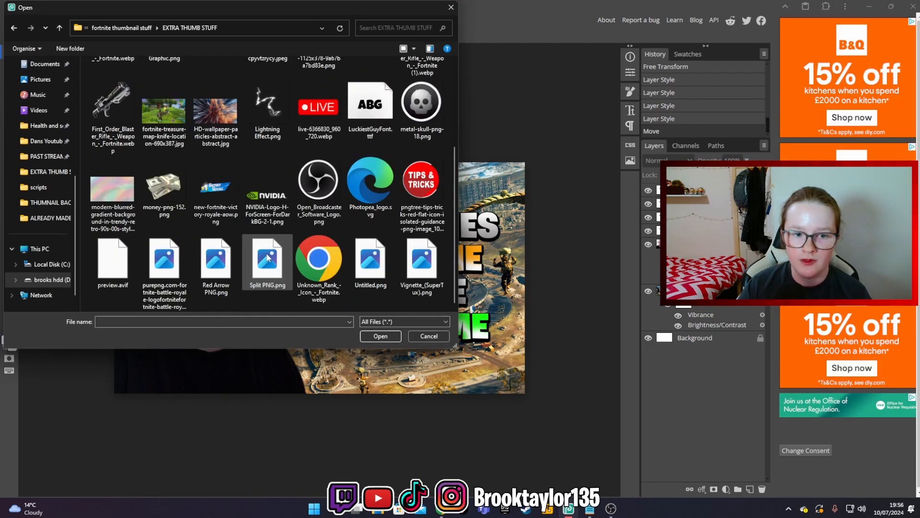
{"action": "left_click", "coordinate": [312, 109]}
{"action": "left_click", "coordinate": [380, 336]}
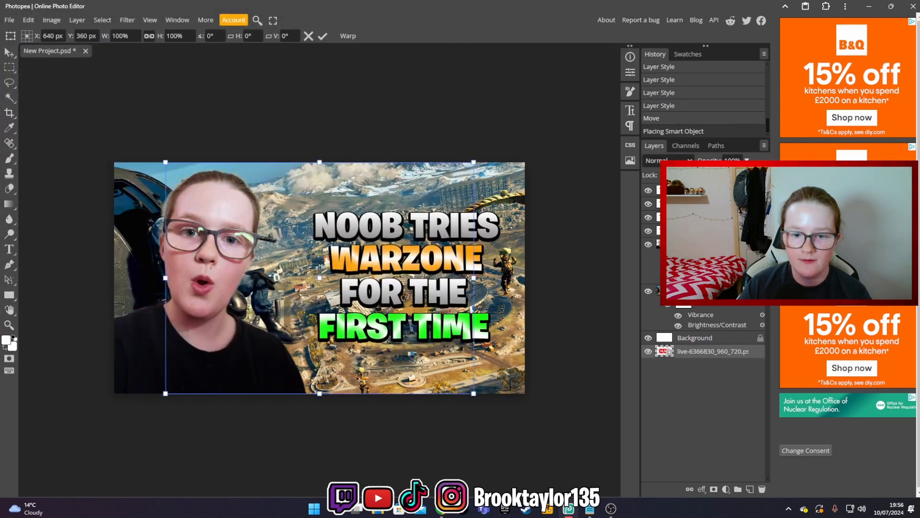
Bring the LIVE badge above the other layers, scale it to about 18.5% and fit it into the thumbnail's upper-right corner.
{"action": "left_click_drag", "start_coordinate": [169, 278], "coordinate": [389, 286]}
{"action": "left_click_drag", "start_coordinate": [393, 288], "coordinate": [475, 185]}
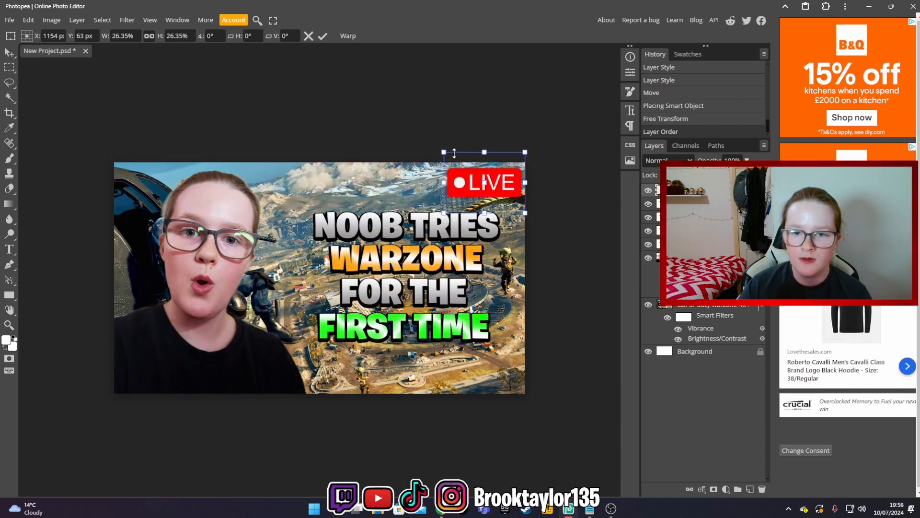
{"action": "left_click_drag", "start_coordinate": [444, 151], "coordinate": [468, 169]}
{"action": "left_click_drag", "start_coordinate": [482, 199], "coordinate": [480, 185]}
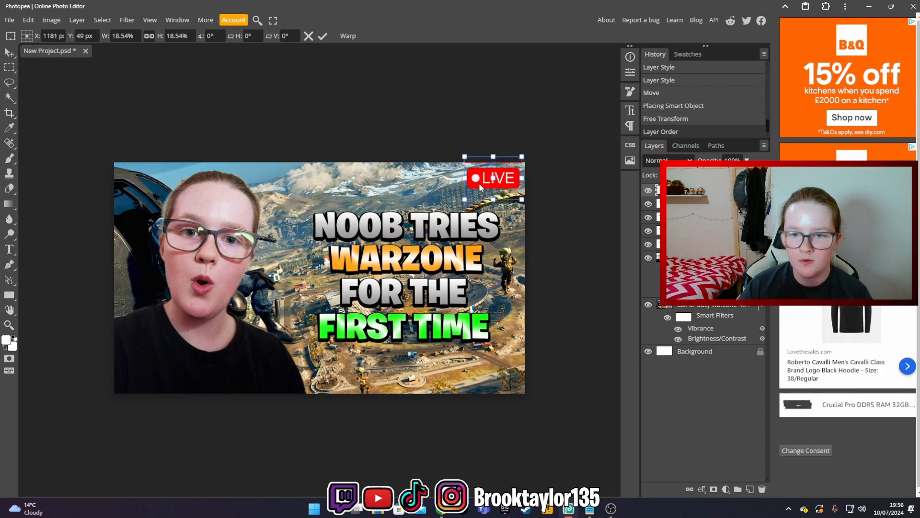
Add the Drop Shadow to the LIVE badge with its spread reduced to about 31%, and apply the layer style.
{"action": "right_click", "coordinate": [683, 303]}
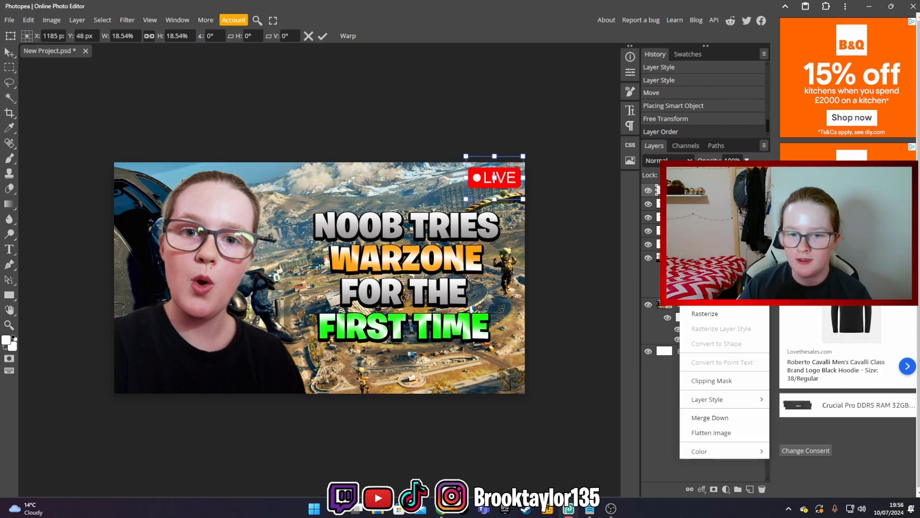
{"action": "left_click", "coordinate": [698, 315]}
{"action": "left_click", "coordinate": [110, 263]}
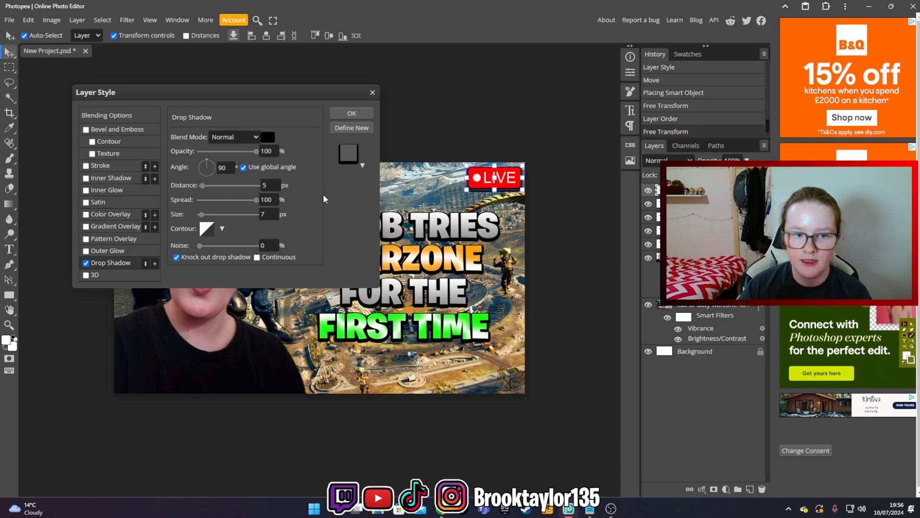
{"action": "left_click_drag", "start_coordinate": [256, 199], "coordinate": [217, 201]}
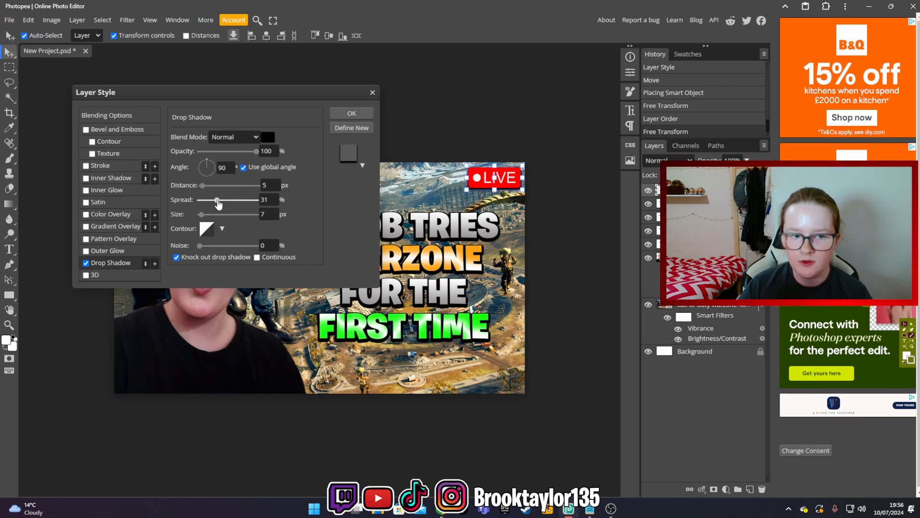
{"action": "left_click", "coordinate": [352, 113]}
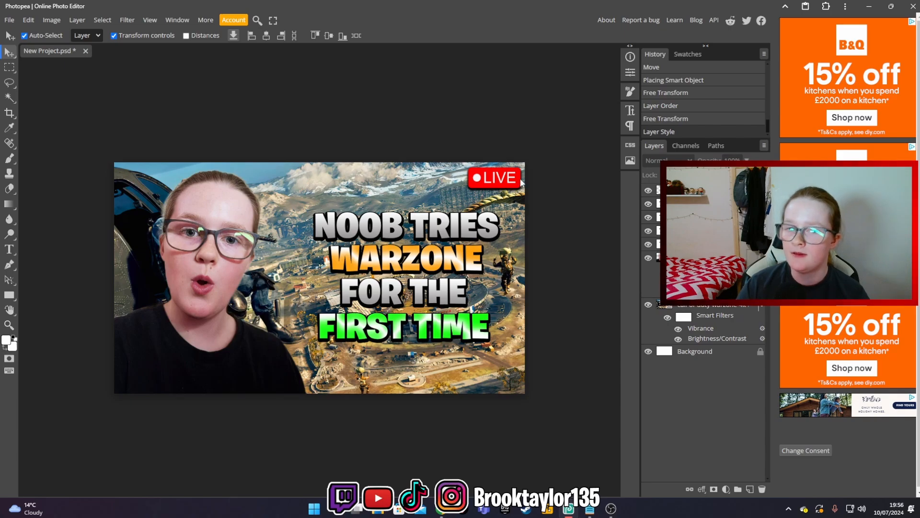
Apply a Brightness/Contrast adjustment to the LIVE badge with brightness 20 and contrast 25.
{"action": "left_click", "coordinate": [482, 179]}
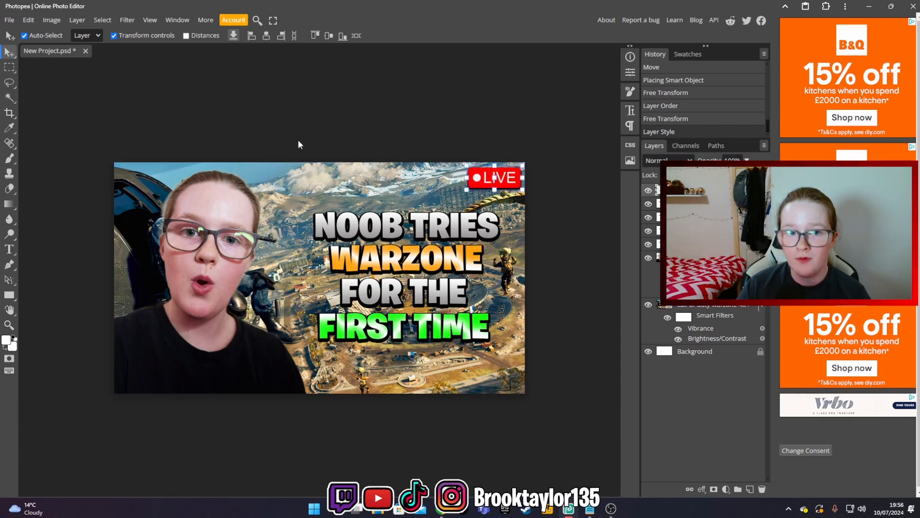
{"action": "left_click", "coordinate": [51, 19]}
{"action": "mouse_move", "coordinate": [113, 34]}
{"action": "mouse_move", "coordinate": [114, 53]}
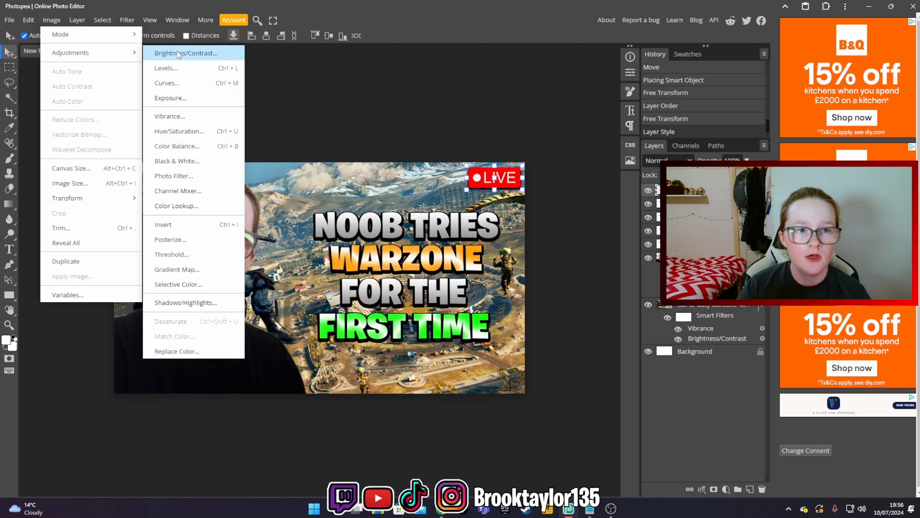
{"action": "left_click", "coordinate": [177, 50]}
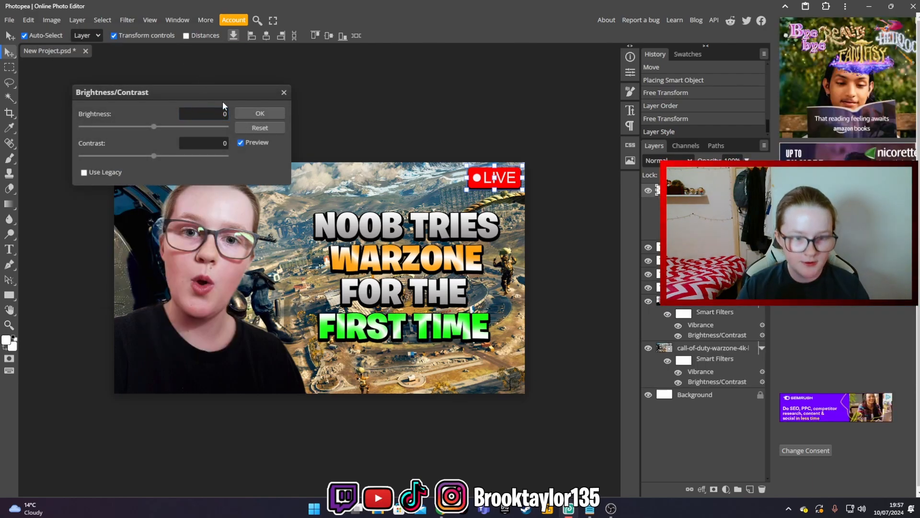
{"action": "double_click", "coordinate": [218, 114]}
{"action": "type", "text": "20"}
{"action": "key", "text": "Tab"}
{"action": "type", "text": "25"}
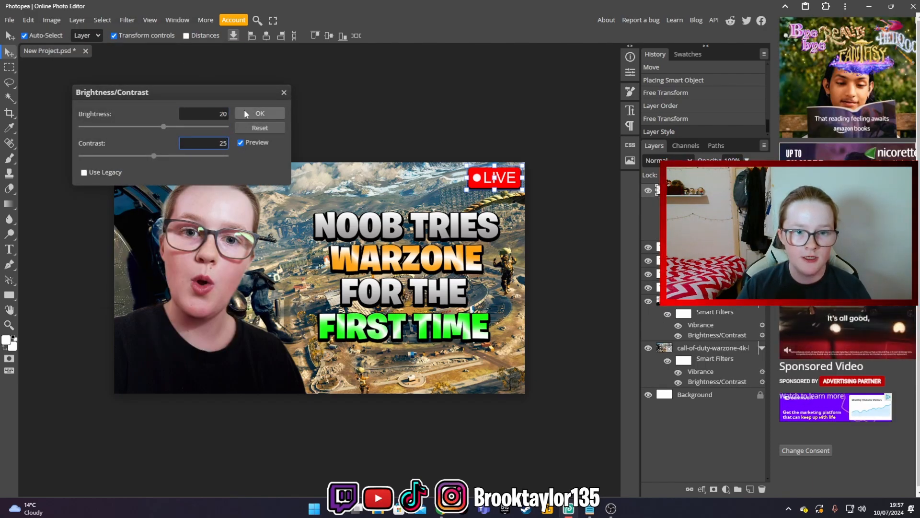
{"action": "left_click", "coordinate": [246, 113]}
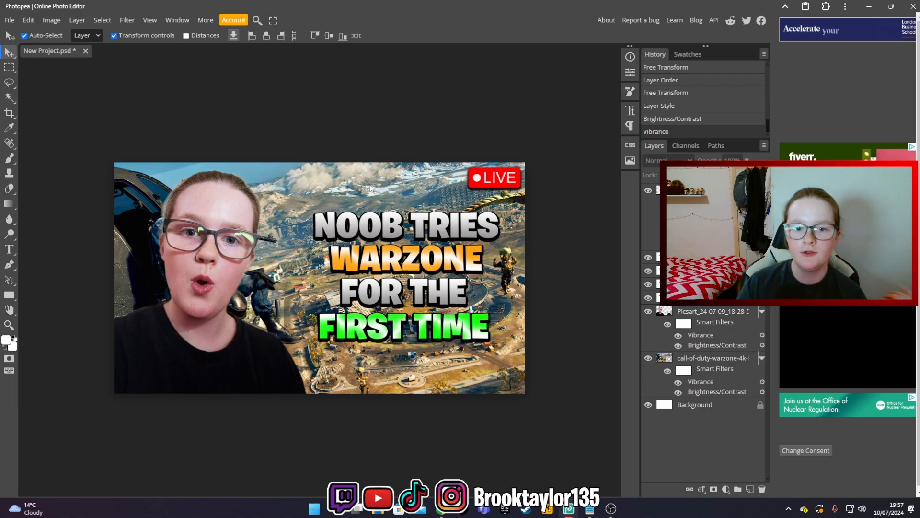
Open the layer style settings of the call-of-duty-warzone background layer.
{"action": "left_click", "coordinate": [678, 360]}
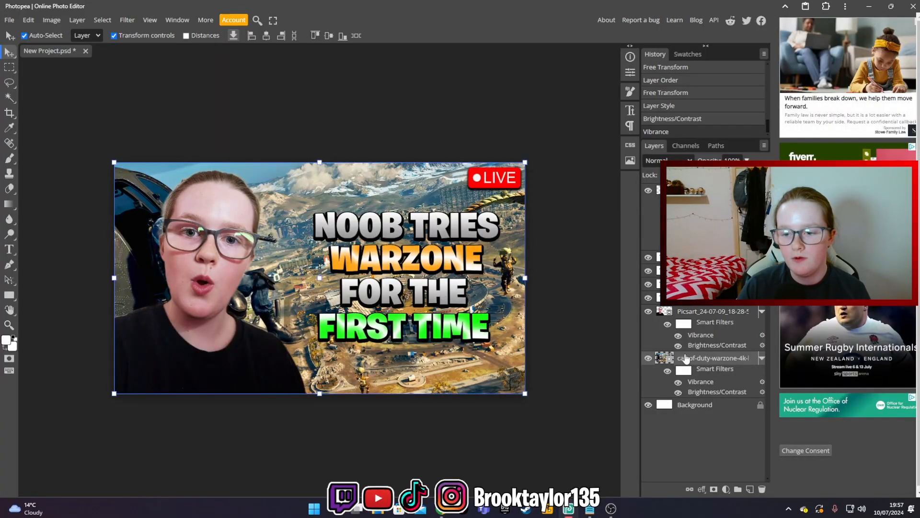
{"action": "right_click", "coordinate": [686, 359]}
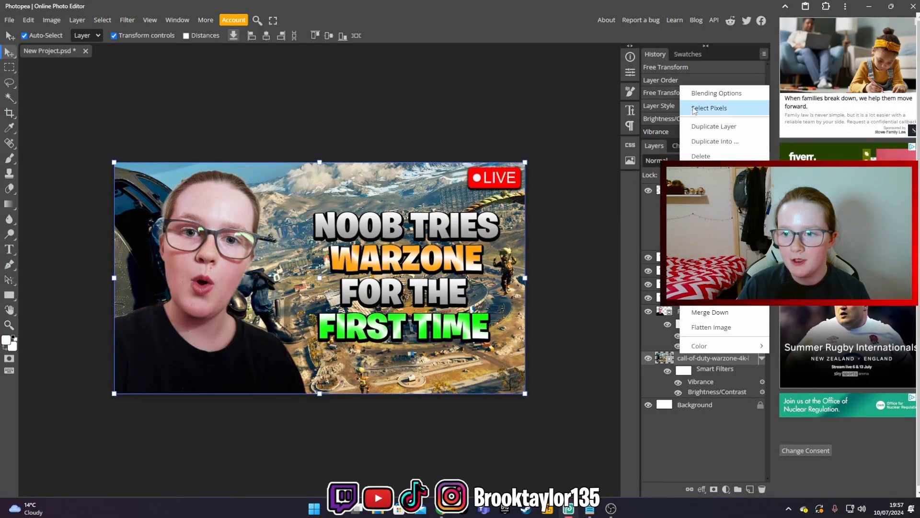
{"action": "left_click", "coordinate": [705, 92]}
{"action": "left_click", "coordinate": [106, 190]}
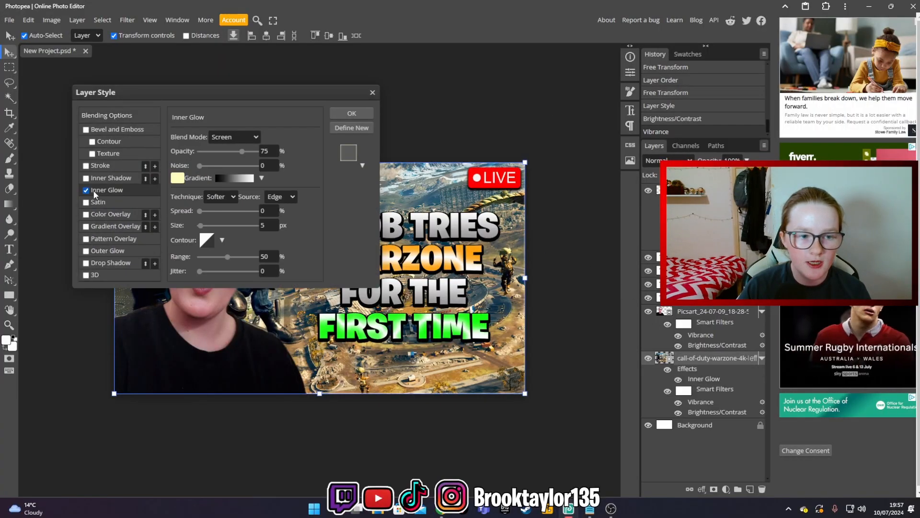
{"action": "left_click", "coordinate": [234, 136]}
{"action": "left_click", "coordinate": [242, 147]}
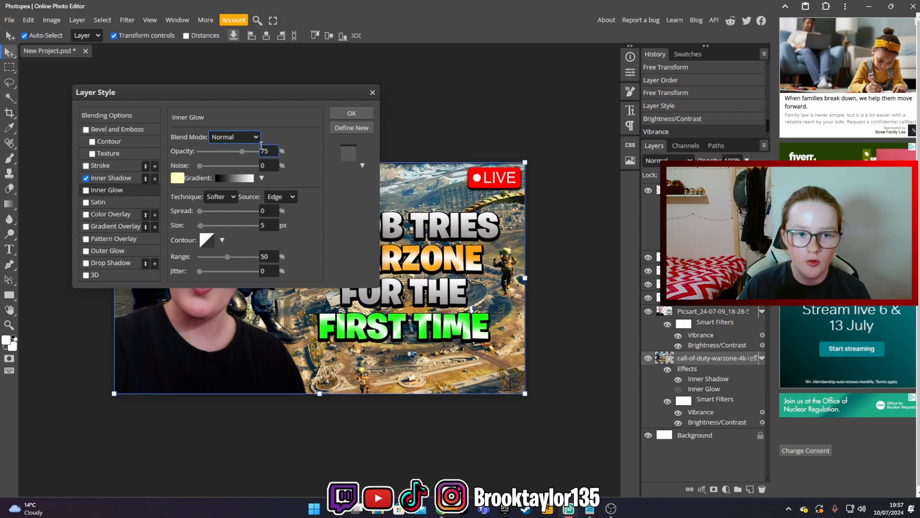
Add an Inner Shadow to the Warzone background with distance 0 px, spread 7% and size 160 px, and apply the layer style.
{"action": "left_click", "coordinate": [111, 178]}
{"action": "left_click", "coordinate": [220, 169]}
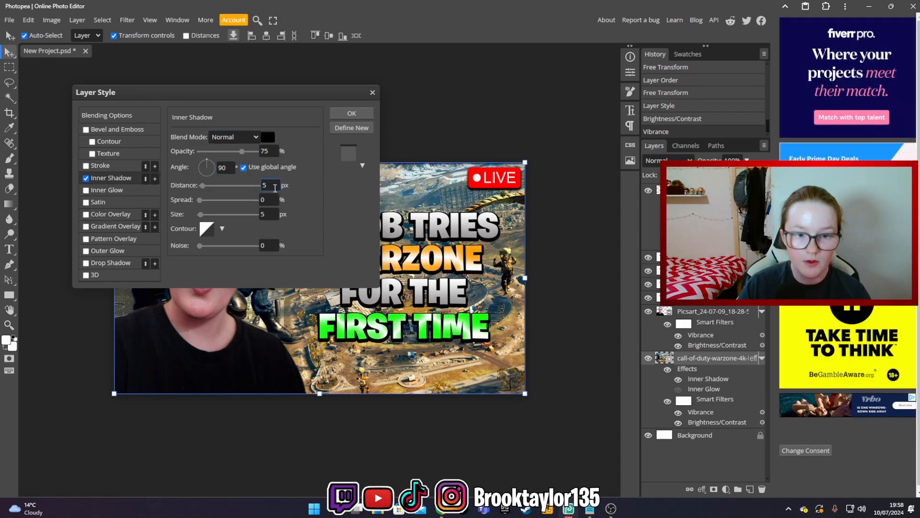
{"action": "left_click", "coordinate": [263, 185]}
{"action": "type", "text": "0"}
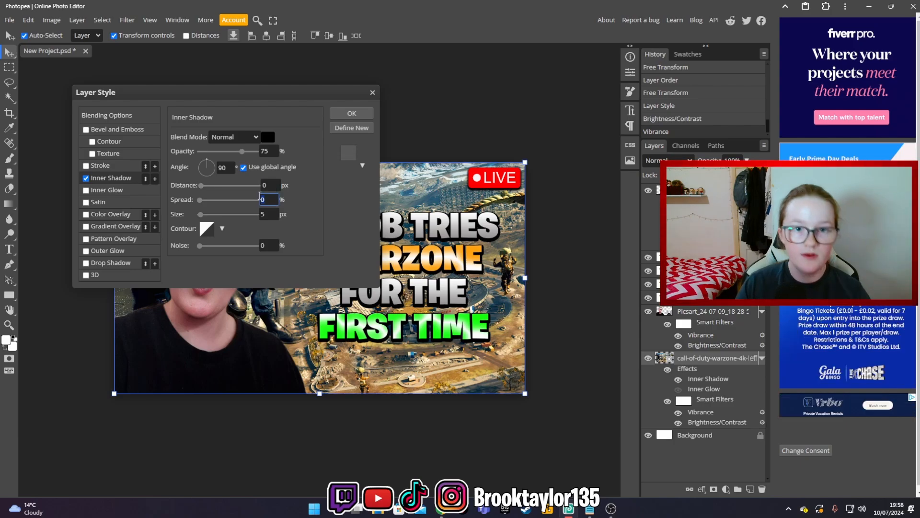
{"action": "left_click", "coordinate": [265, 198]}
{"action": "type", "text": "7"}
{"action": "left_click_drag", "start_coordinate": [267, 214], "coordinate": [250, 208]}
{"action": "type", "text": "160"}
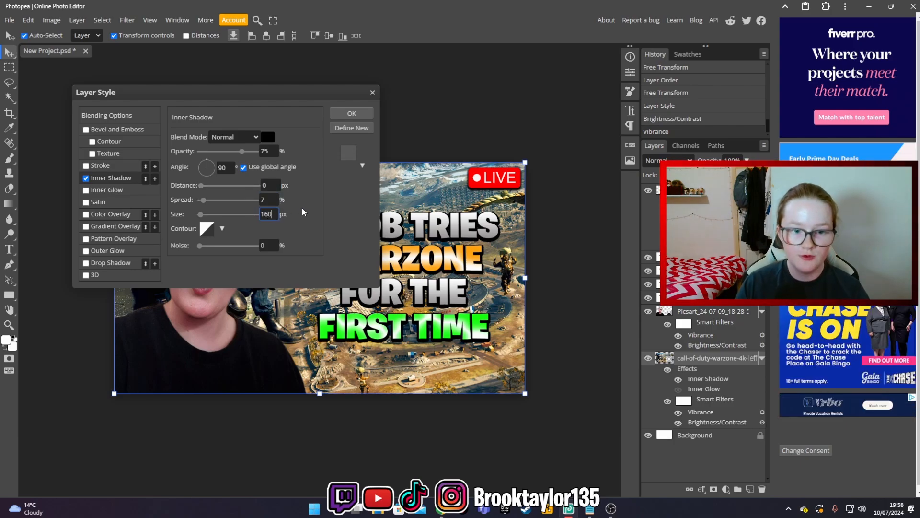
{"action": "left_click", "coordinate": [351, 113]}
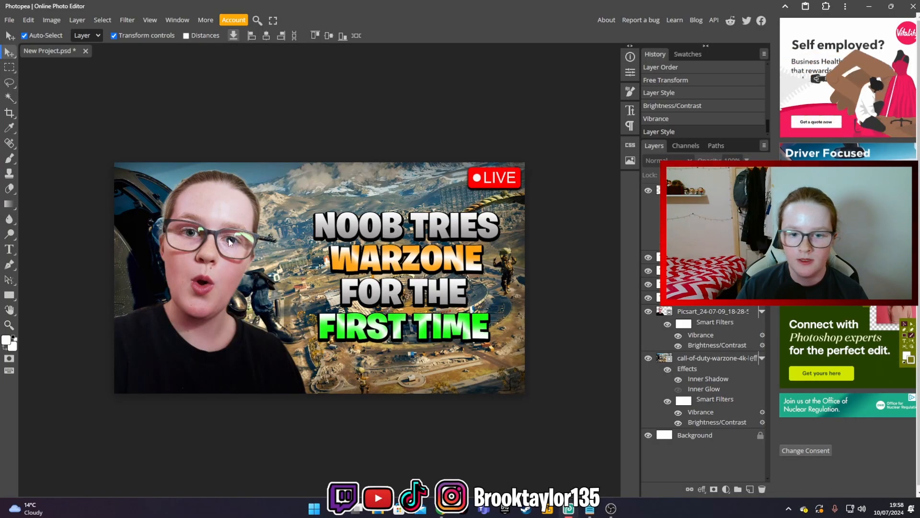
Add an Outer Glow to the Picsart person cutout layer and set the glow colour to white (ffffff).
{"action": "right_click", "coordinate": [700, 313]}
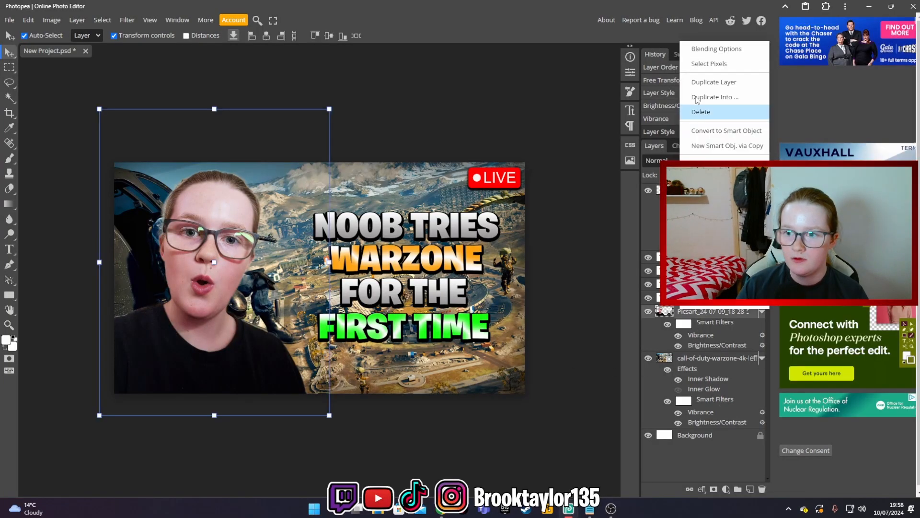
{"action": "left_click", "coordinate": [711, 51]}
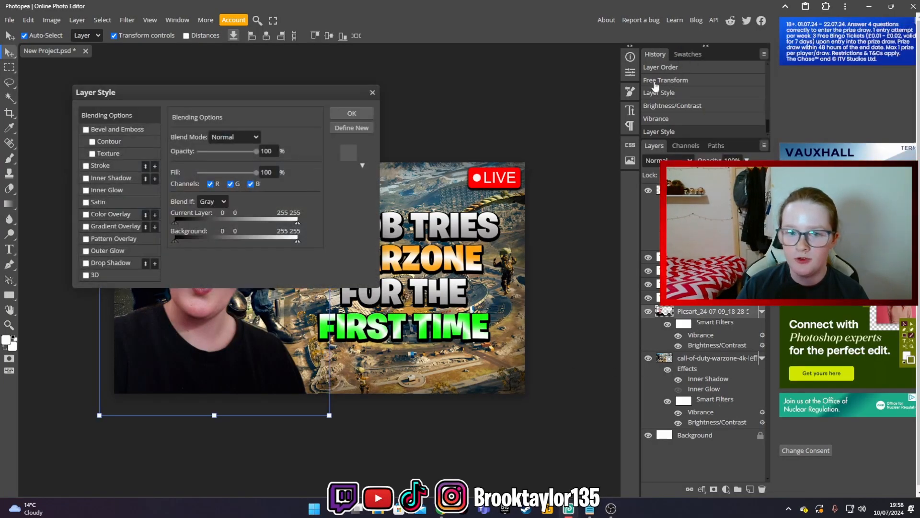
{"action": "left_click", "coordinate": [86, 251]}
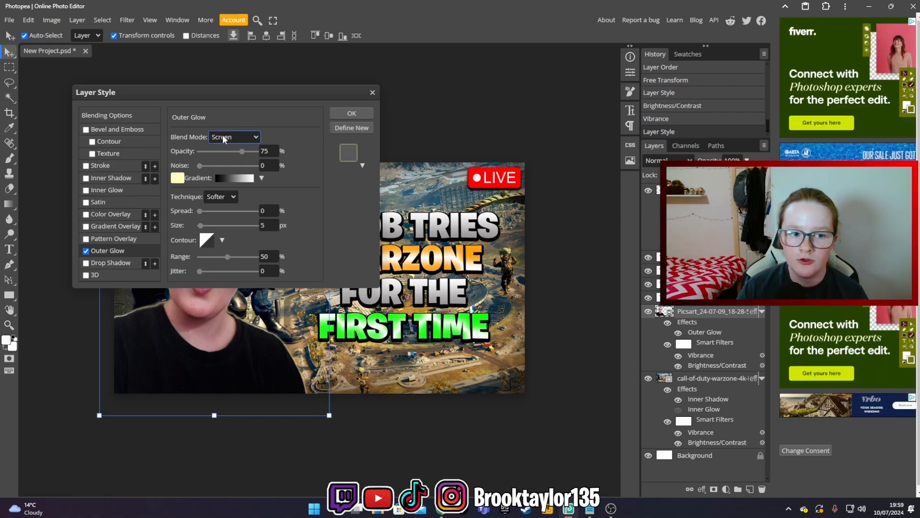
{"action": "left_click", "coordinate": [177, 177]}
{"action": "mouse_move", "coordinate": [200, 185]}
{"action": "left_mouse_down"}
{"action": "mouse_move", "coordinate": [265, 179]}
{"action": "mouse_move", "coordinate": [150, 178]}
{"action": "left_mouse_up"}
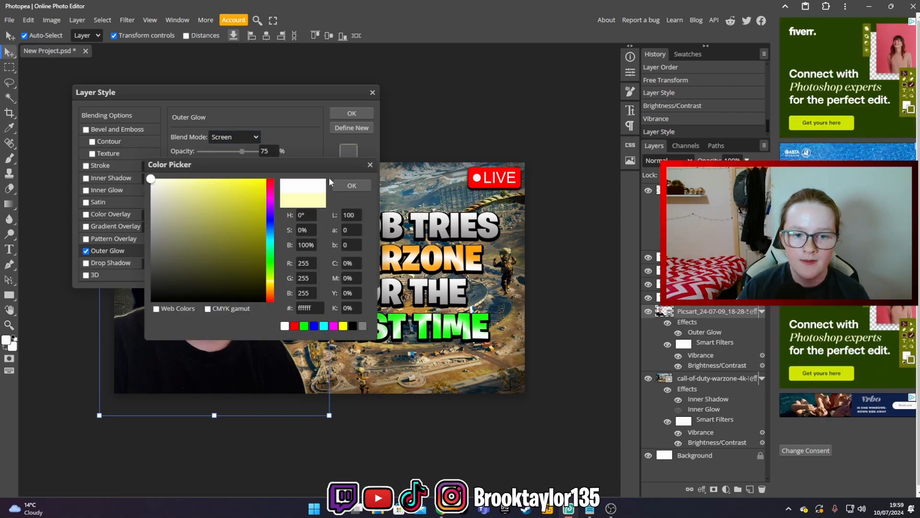
{"action": "left_click", "coordinate": [351, 185]}
{"action": "left_click_drag", "start_coordinate": [302, 96], "coordinate": [587, 93]}
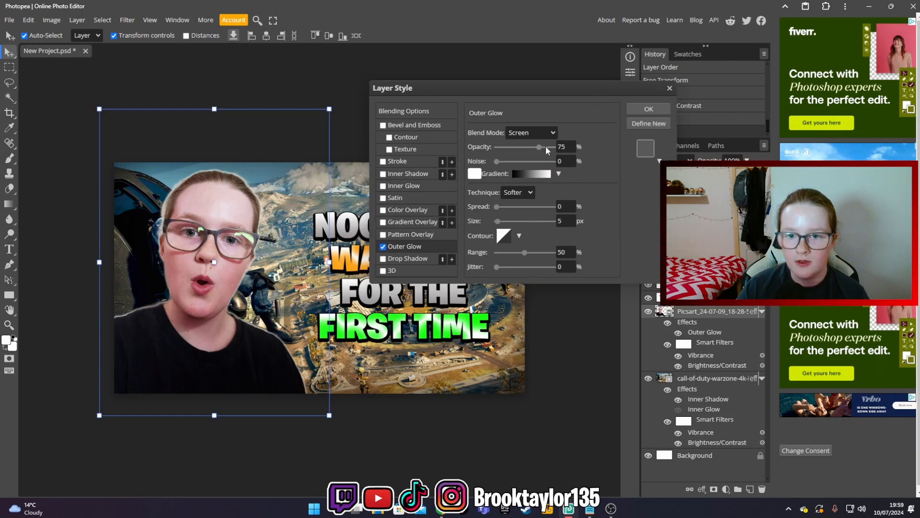
Set the cutout's Outer Glow to Normal blending, 59% opacity, 7% spread, 75 px size and 84% range, and apply it.
{"action": "left_click", "coordinate": [532, 134]}
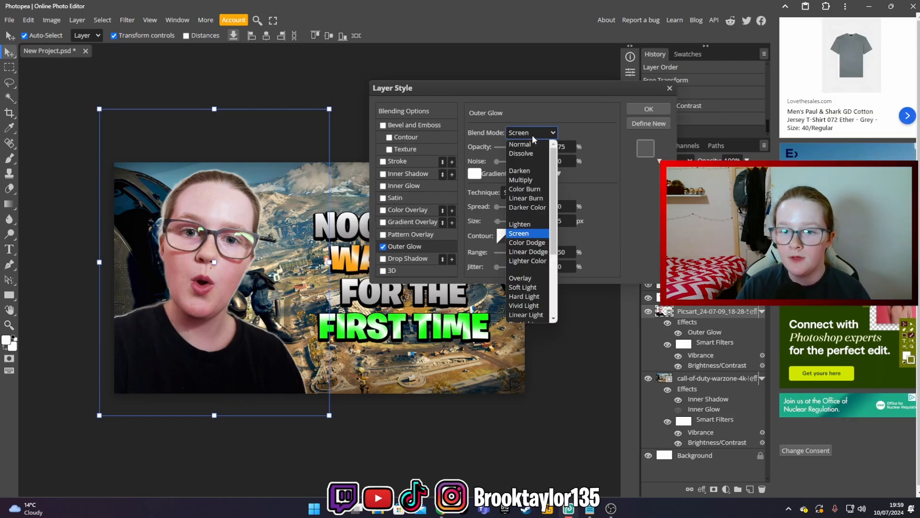
{"action": "left_click", "coordinate": [531, 142]}
{"action": "key", "text": "Tab"}
{"action": "type", "text": "5"}
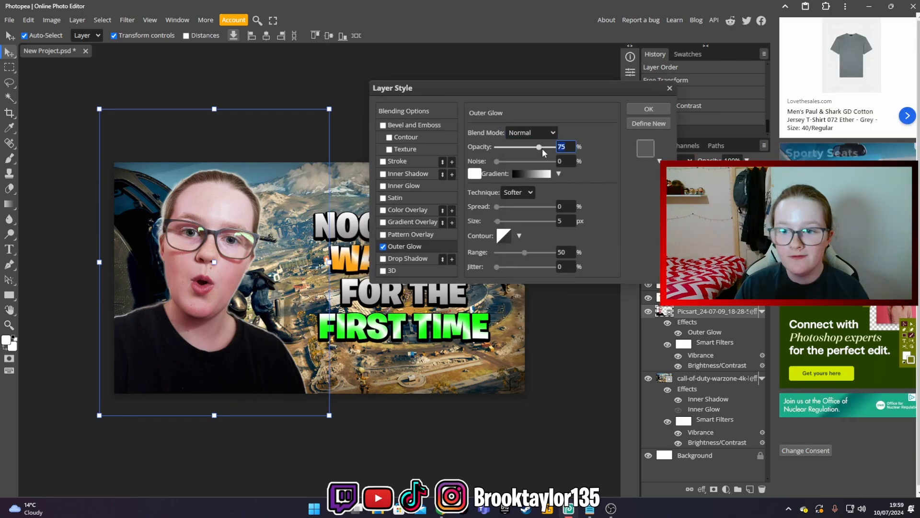
{"action": "type", "text": "9"}
{"action": "left_click_drag", "start_coordinate": [564, 207], "coordinate": [557, 225]}
{"action": "type", "text": "7"}
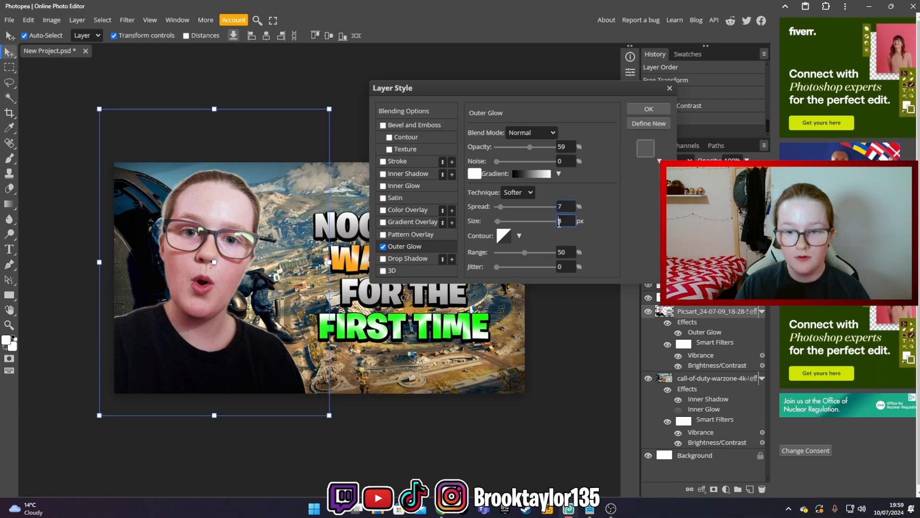
{"action": "type", "text": "75"}
{"action": "key", "text": "Tab"}
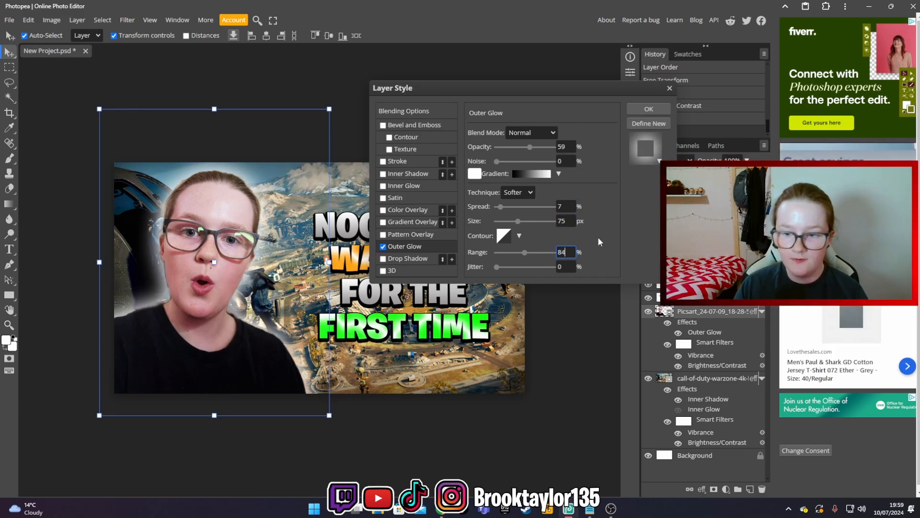
{"action": "type", "text": "84"}
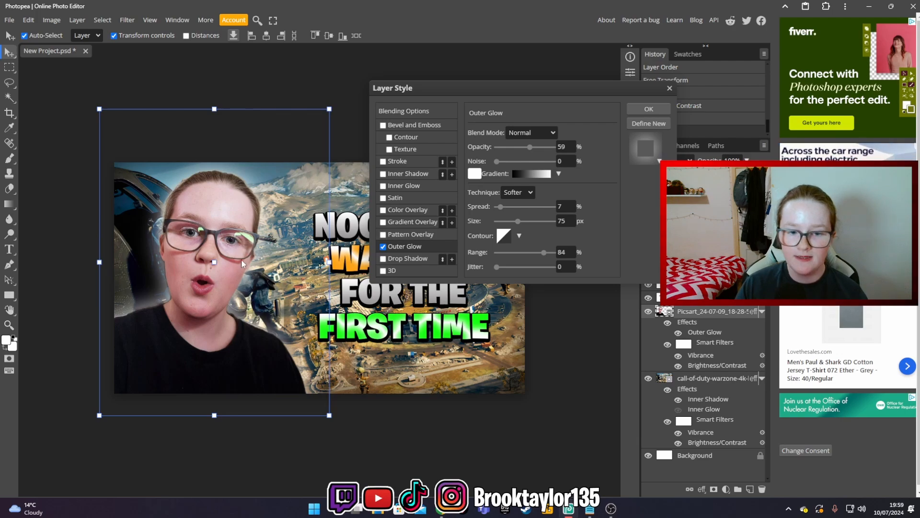
{"action": "left_click", "coordinate": [647, 109]}
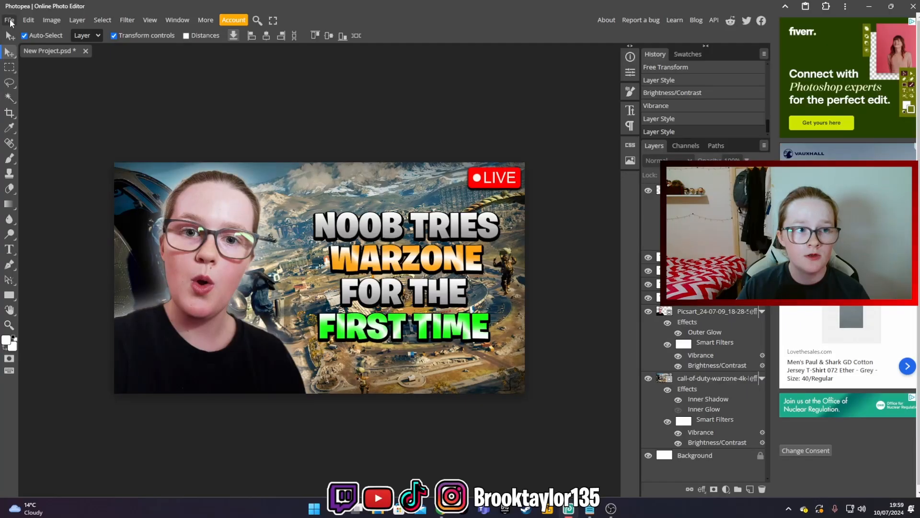
Export the thumbnail as a PNG named WARZONE LIVE at 1280 x 720 px and 100% quality.
{"action": "left_click", "coordinate": [9, 20]}
{"action": "mouse_move", "coordinate": [60, 165]}
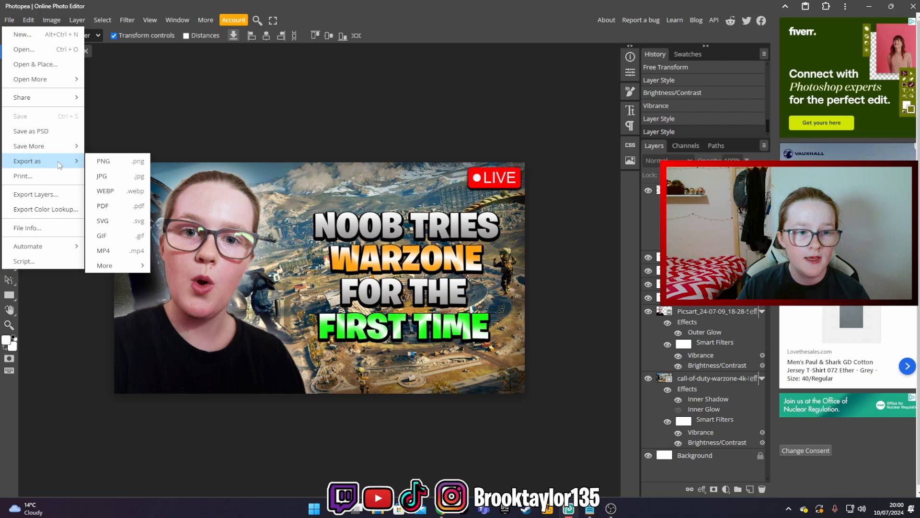
{"action": "left_click", "coordinate": [101, 161]}
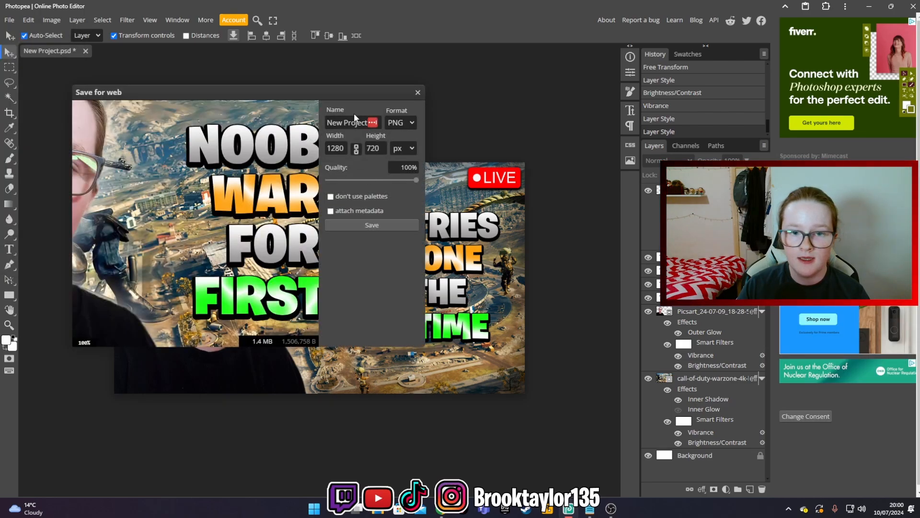
{"action": "left_click", "coordinate": [337, 122]}
{"action": "double_click", "coordinate": [331, 122]}
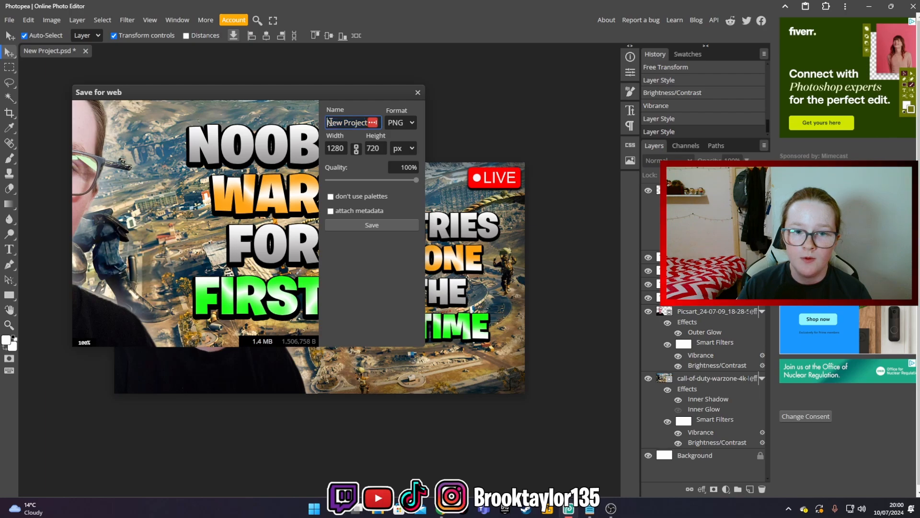
{"action": "type", "text": "WARZONE "}
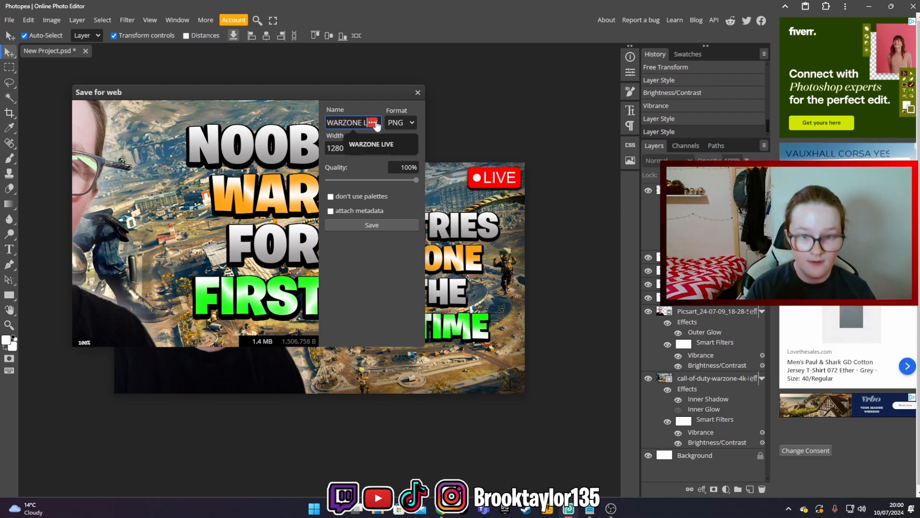
{"action": "type", "text": "L"}
{"action": "left_click", "coordinate": [372, 144]}
{"action": "left_click", "coordinate": [387, 225]}
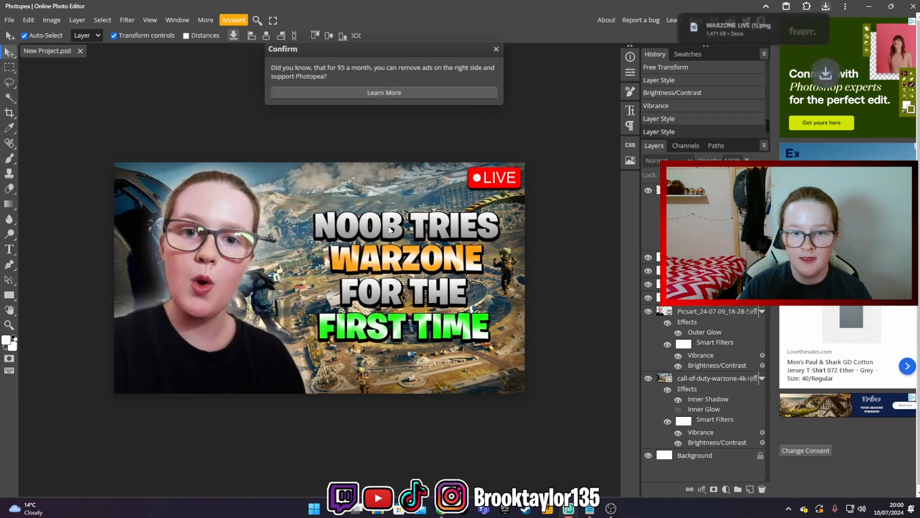
In File Explorer, move WARZONE LIVE (1).png from Downloads into the ALREADY MADE THUMBS folder and open the image from there.
{"action": "left_click", "coordinate": [383, 511]}
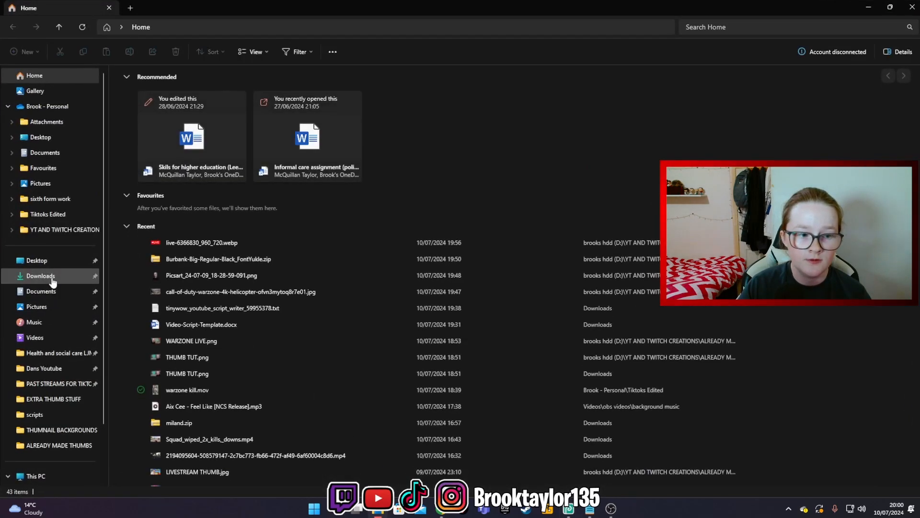
{"action": "left_click", "coordinate": [52, 280]}
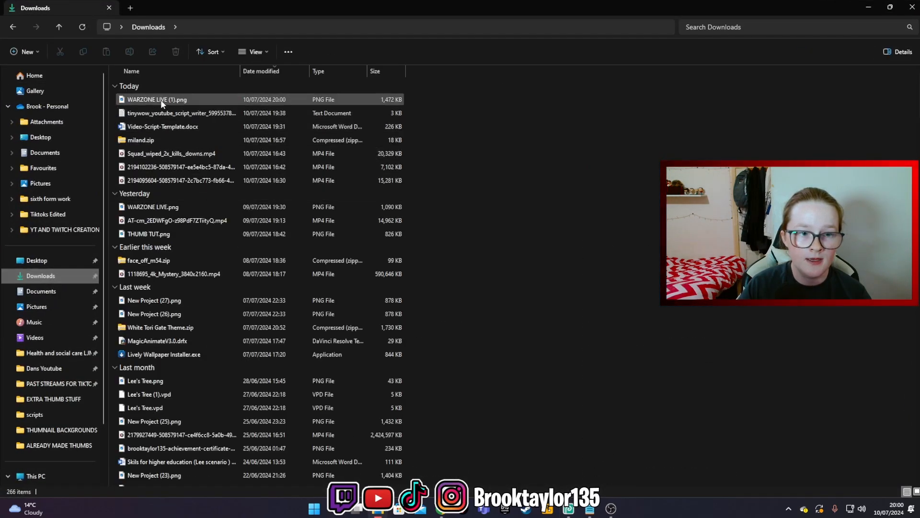
{"action": "left_click_drag", "start_coordinate": [160, 99], "coordinate": [62, 437]}
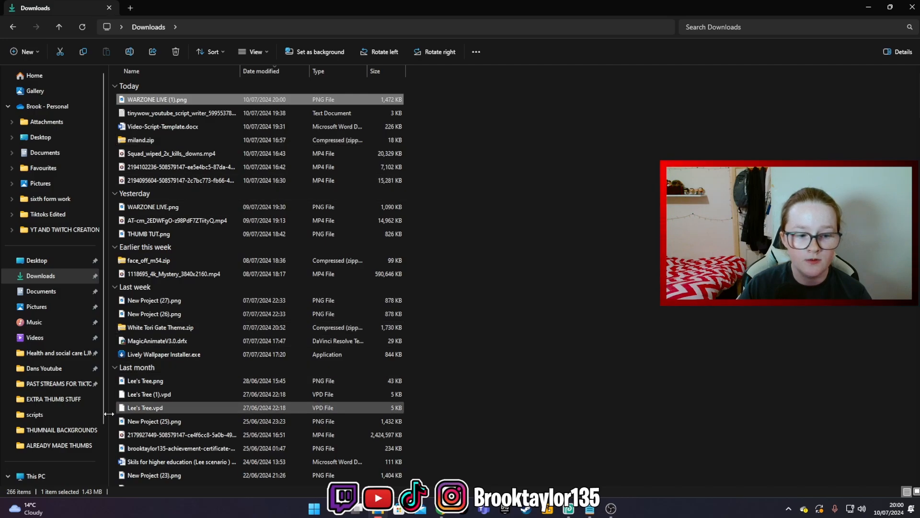
{"action": "left_click", "coordinate": [79, 449]}
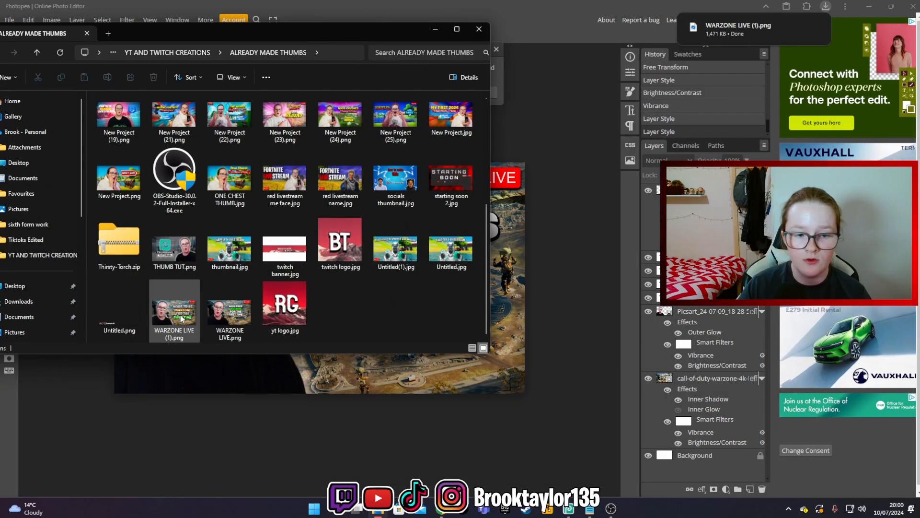
{"action": "double_click", "coordinate": [187, 324]}
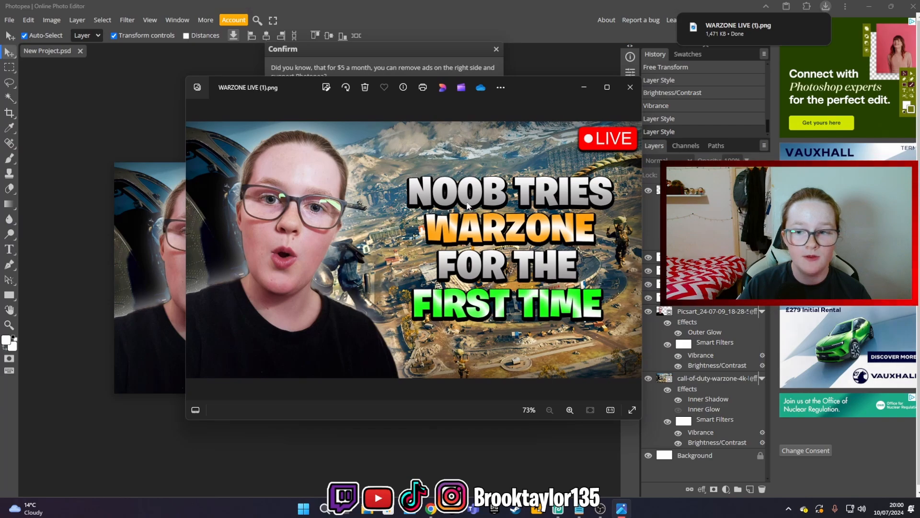